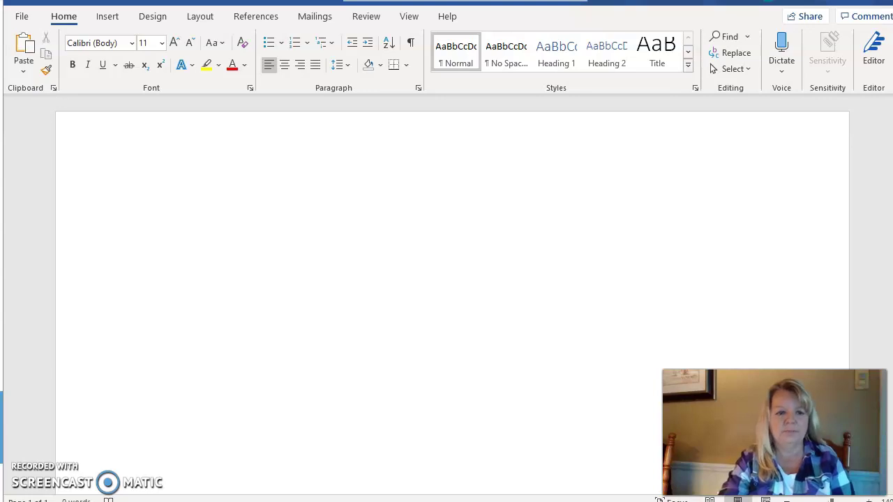
Try inserting a table with five columns and four rows from the size grid, and undo the insertion.
click(109, 18)
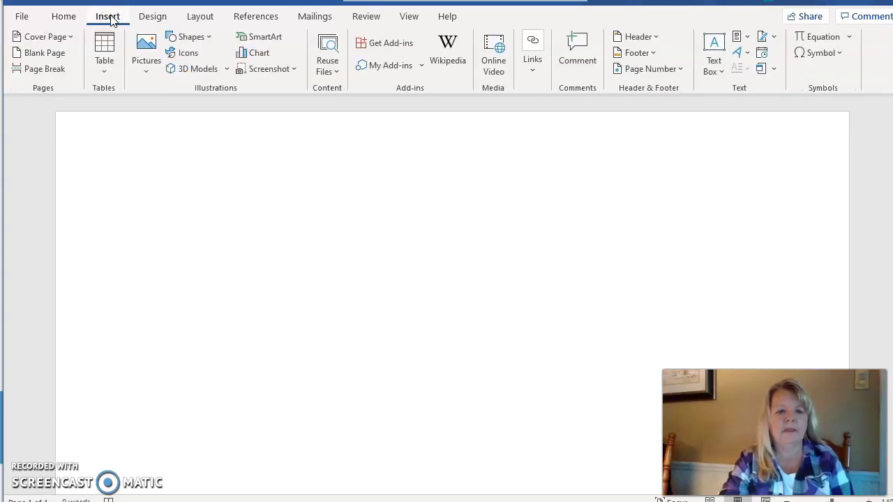
click(108, 68)
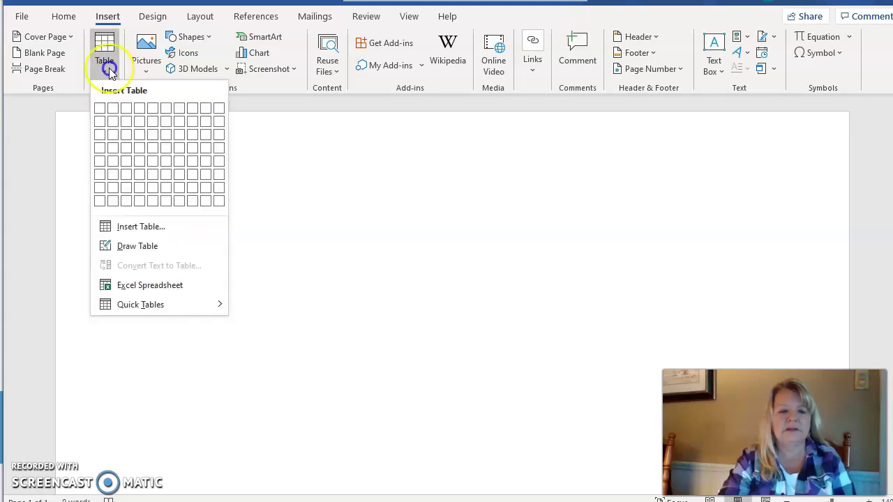
click(157, 149)
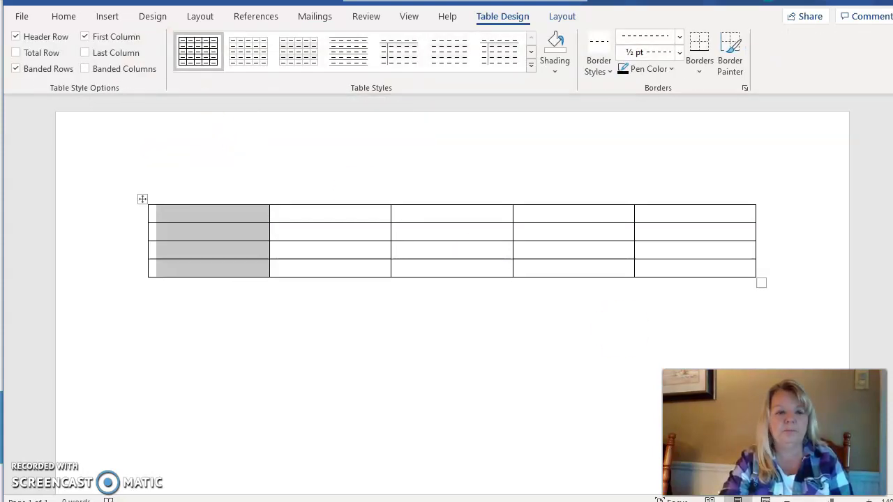
key(ctrl+z)
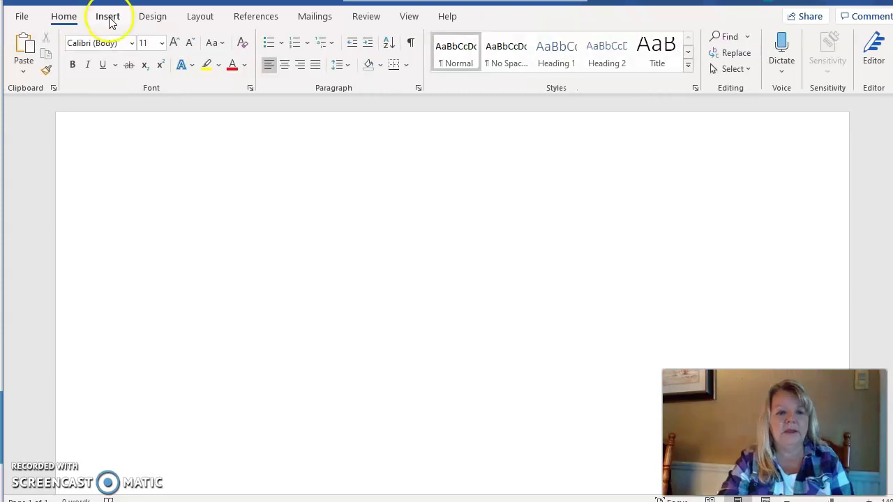
Insert a table with 5 columns and 4 rows through the Insert Table dialog, keeping the fixed column width on Auto.
click(110, 21)
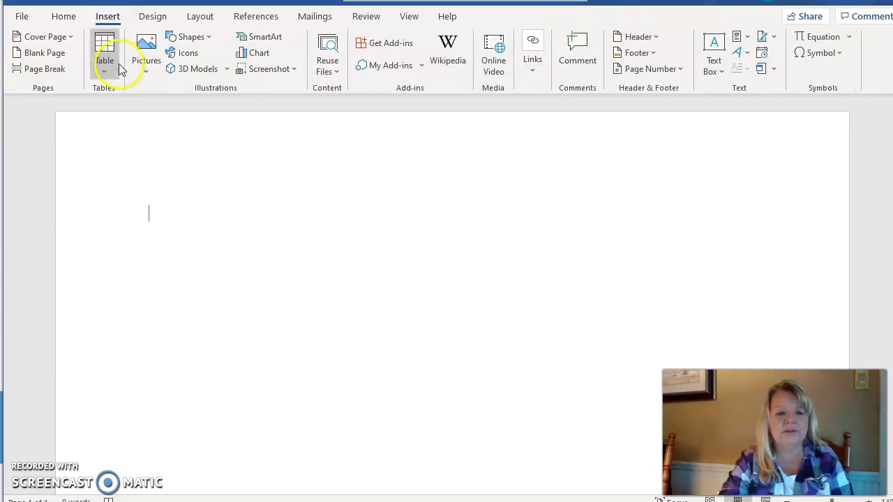
click(112, 66)
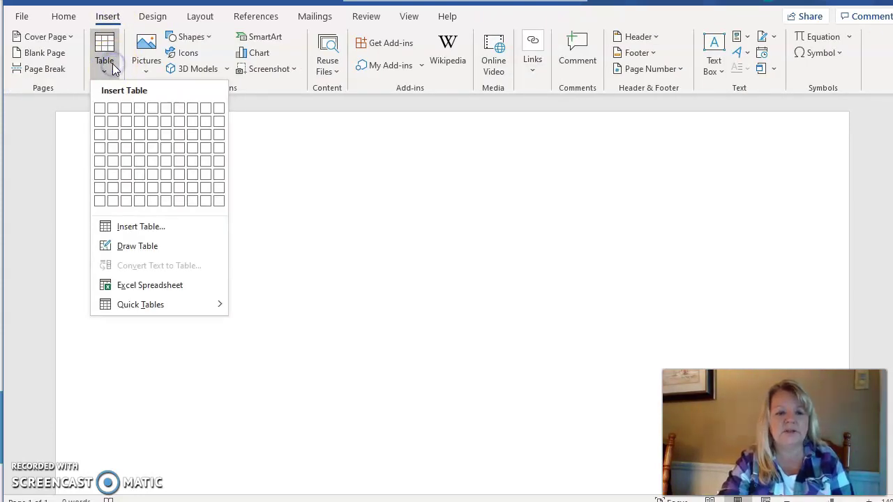
click(147, 234)
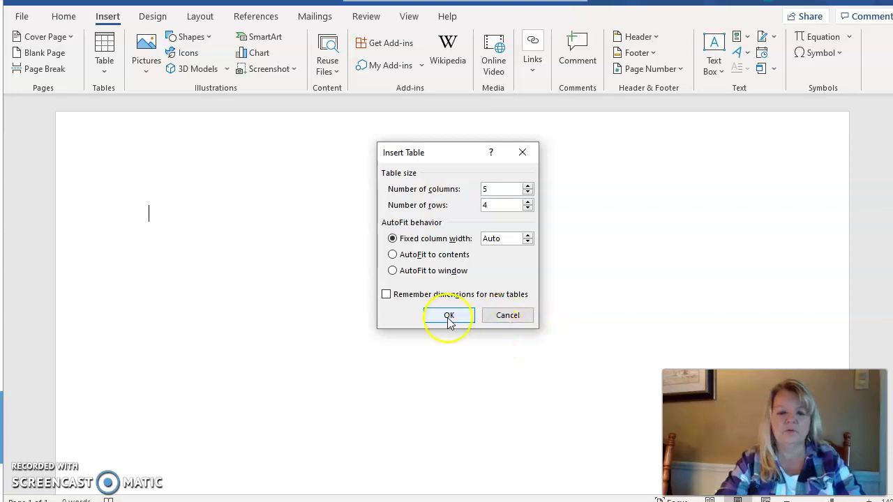
click(449, 316)
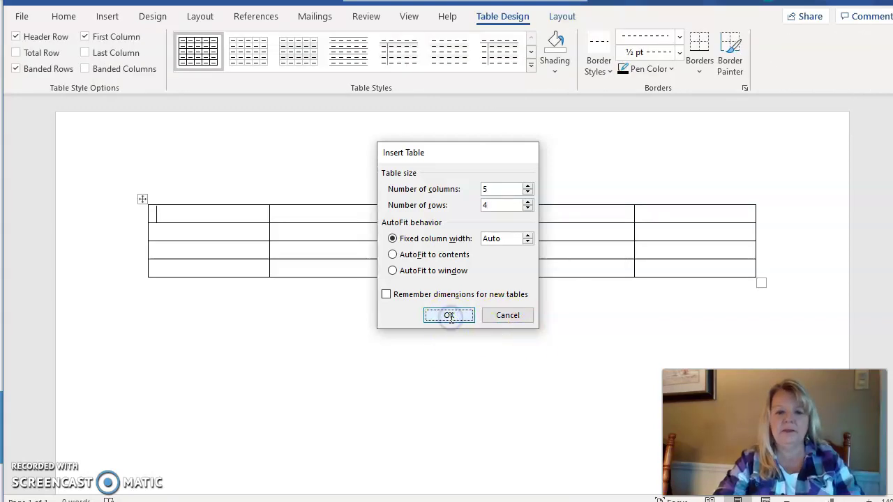
Narrow the first column to about 1 inch and the second to about 1.13 inches, and heighten the first row to about 0.31 inches.
click(259, 208)
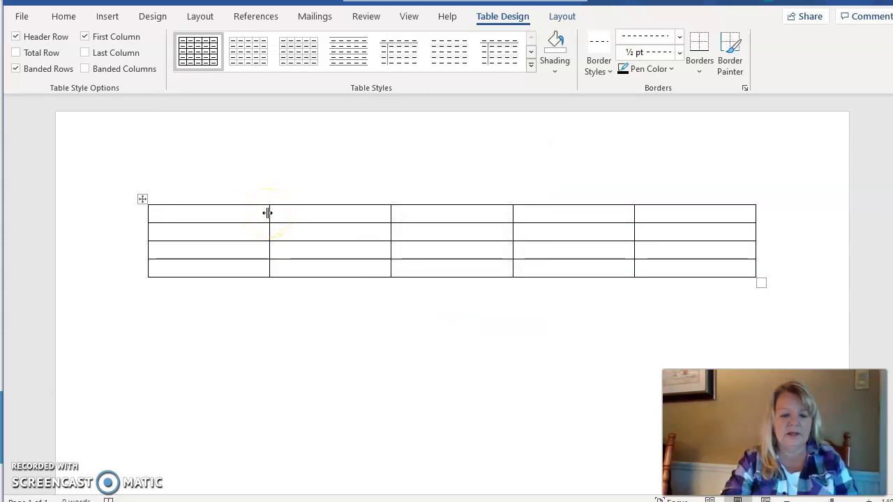
drag(268, 213, 241, 213)
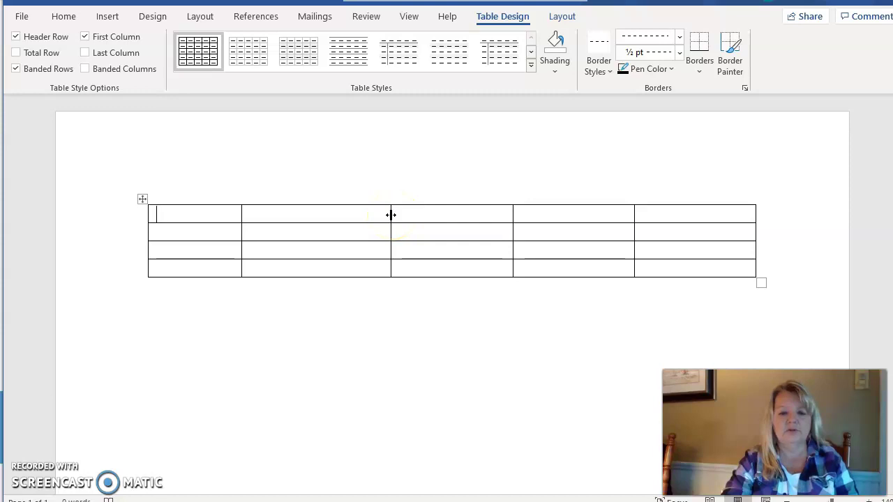
drag(390, 215, 349, 213)
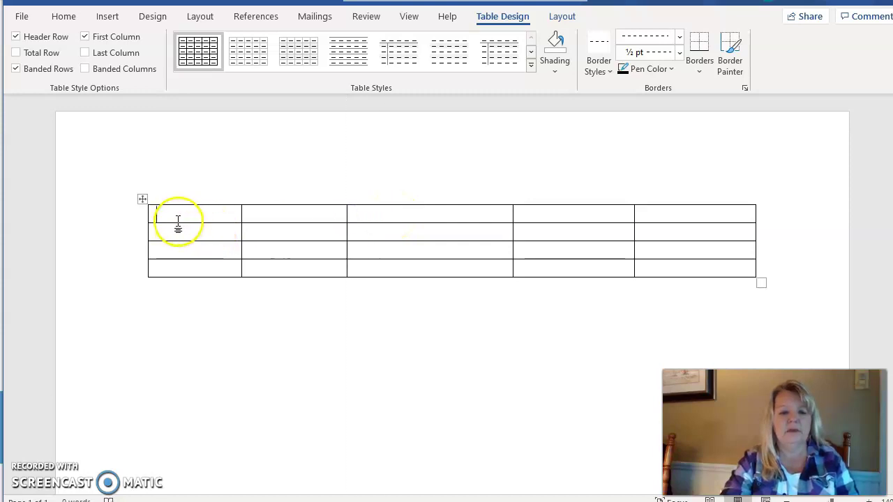
drag(178, 222, 181, 234)
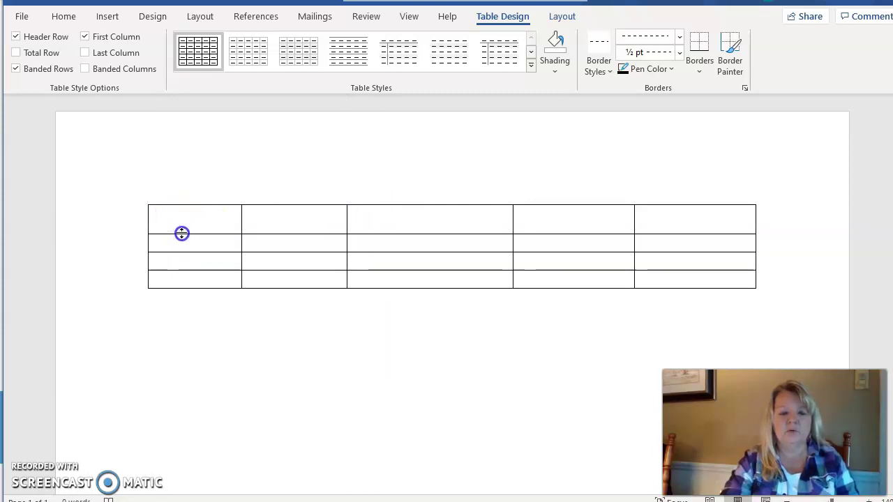
click(508, 199)
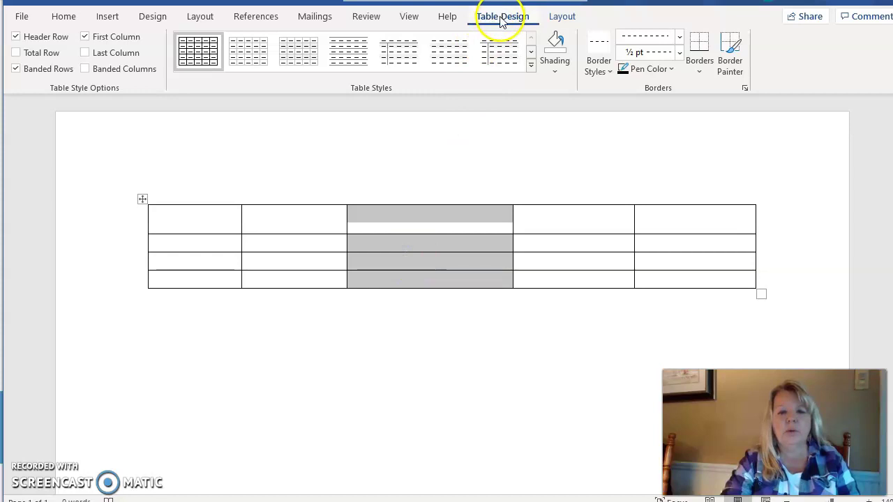
click(568, 21)
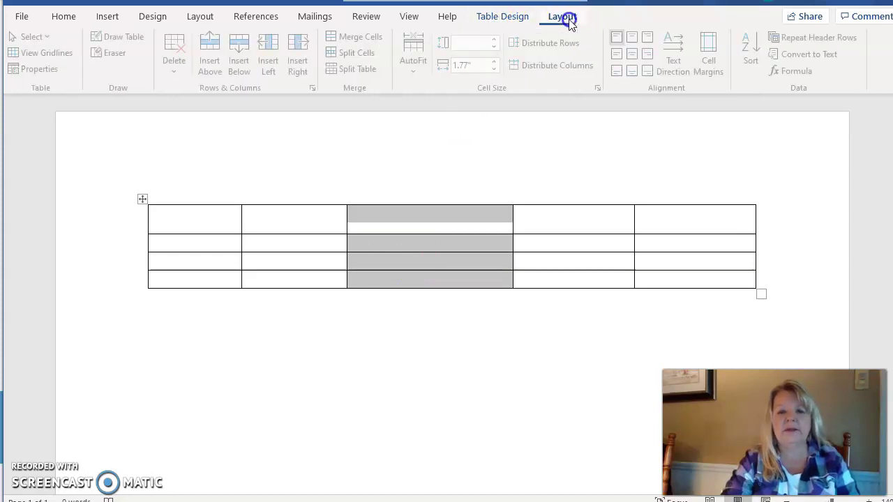
click(507, 21)
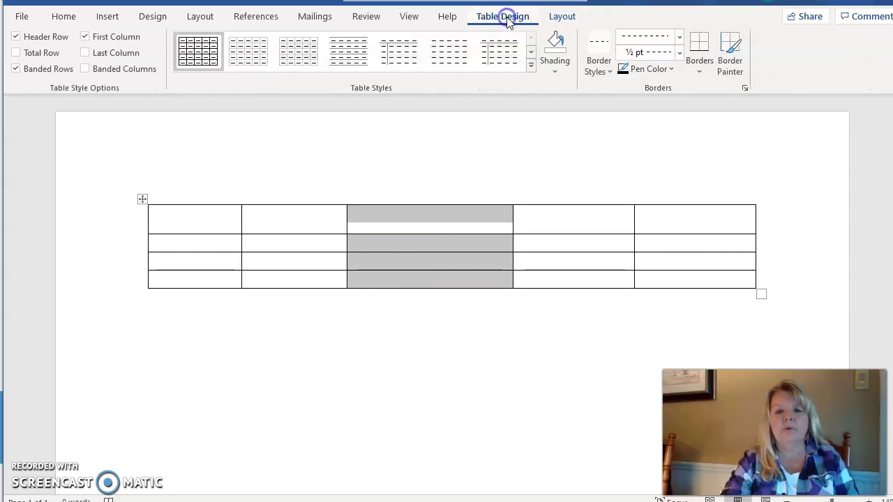
click(574, 24)
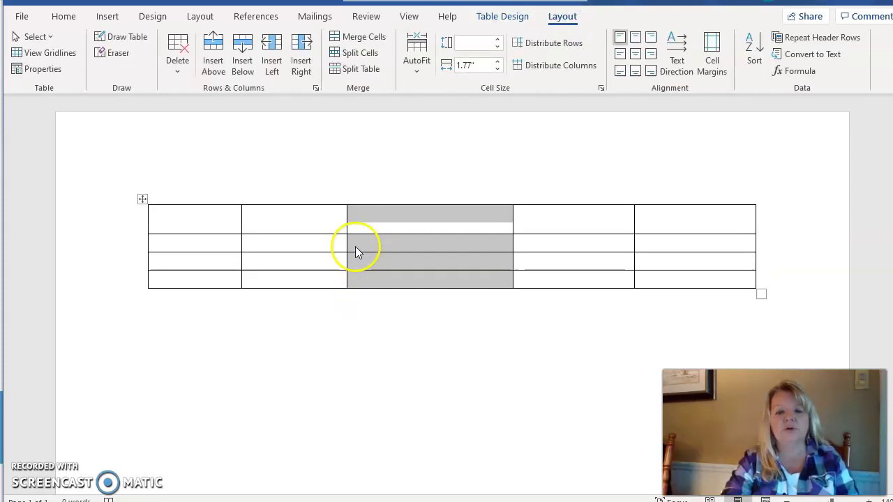
click(356, 244)
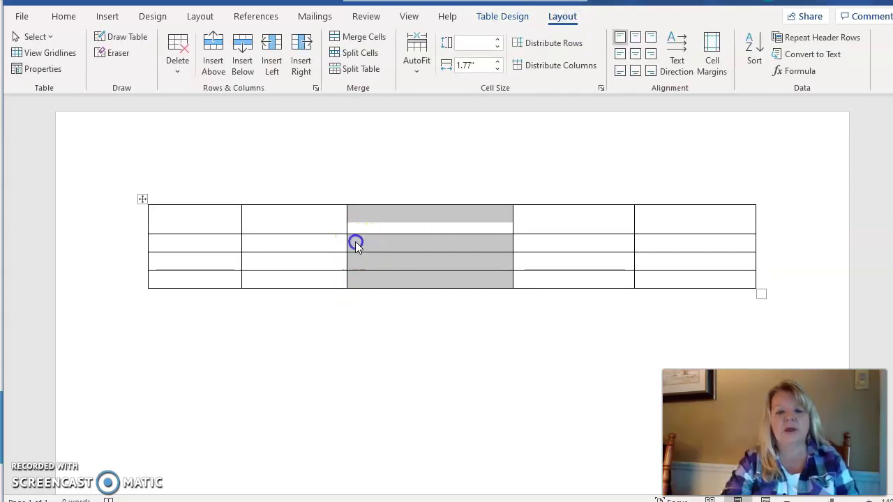
click(501, 21)
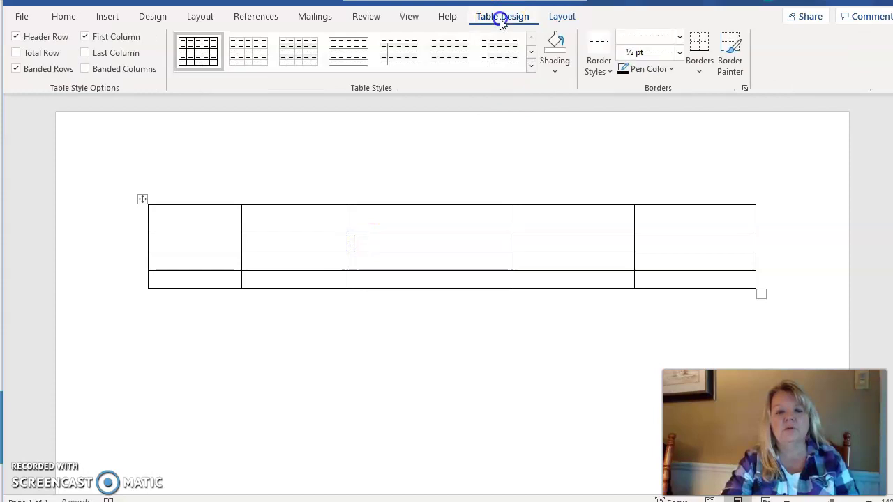
click(562, 19)
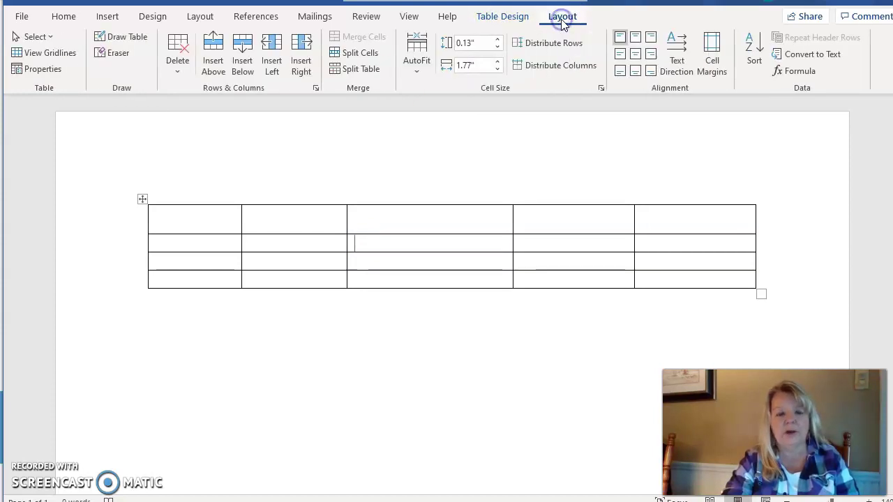
Fill the first row of the table with the weekday headings Mon, Tues, Wed, Thurs and Fri.
click(189, 225)
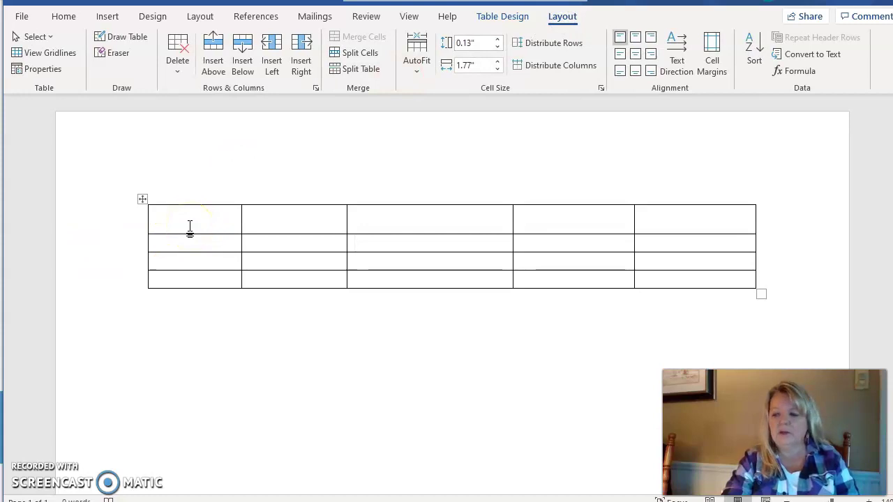
click(190, 225)
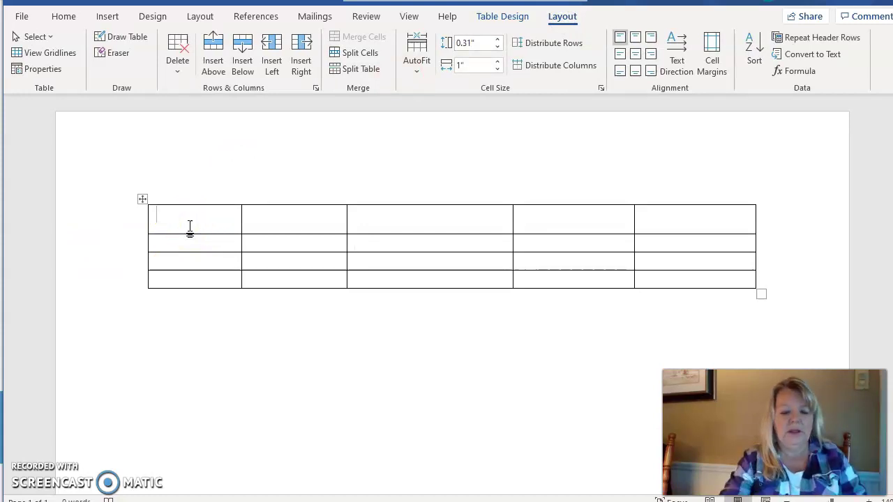
text(mON)
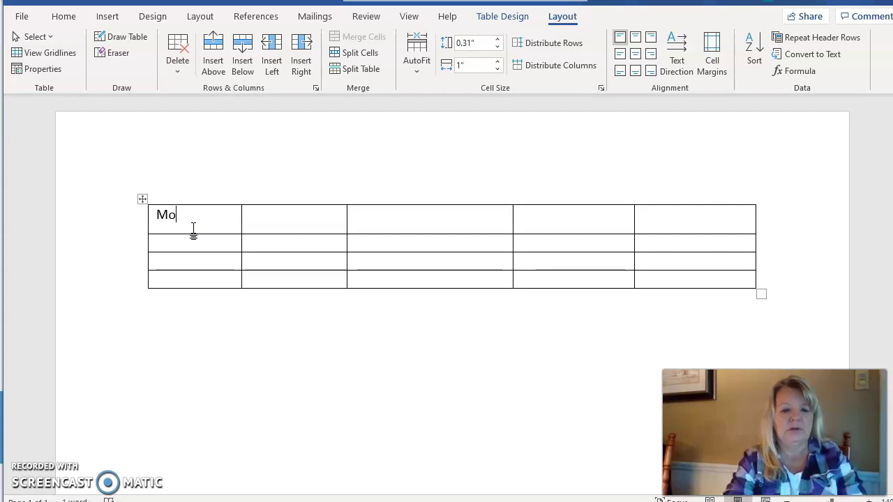
text(T)
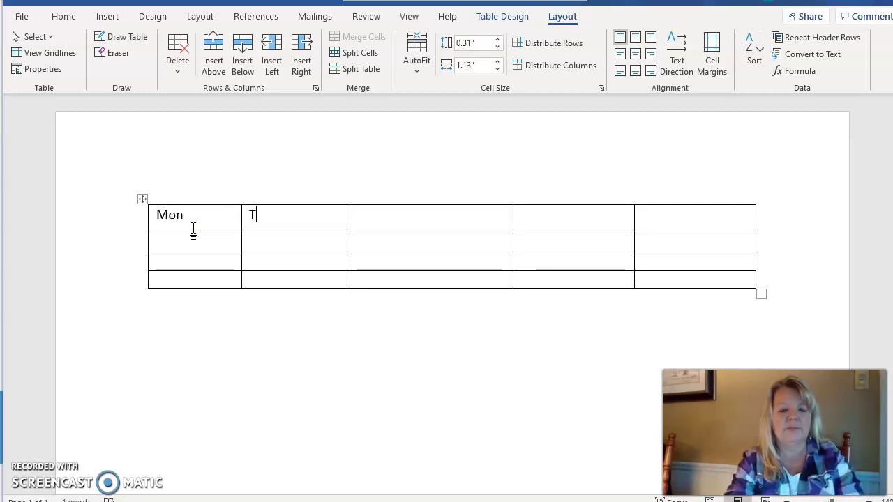
text(ues)
key(Tab)
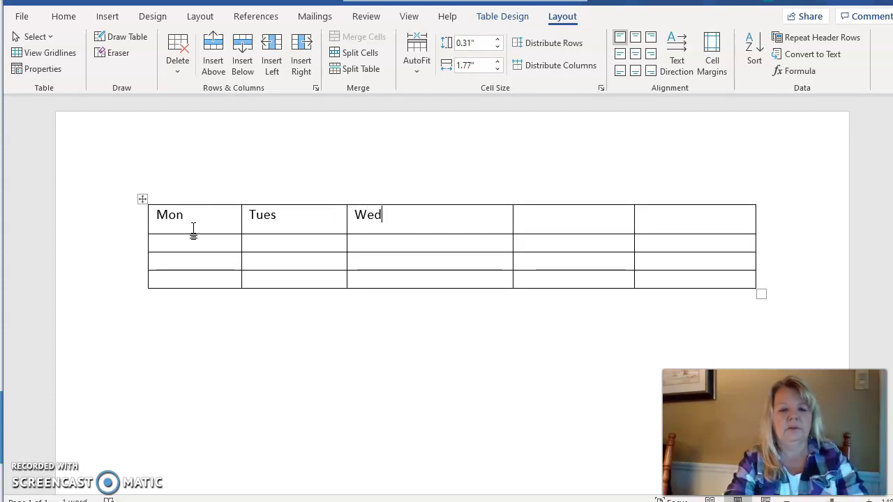
text(Thurs)
key(Tab)
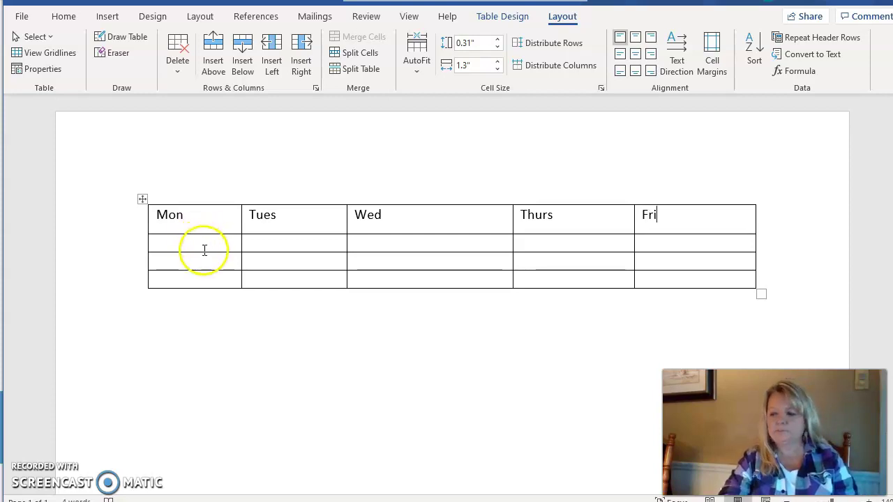
Extend the table with three empty rows by advancing past its last cell.
click(180, 250)
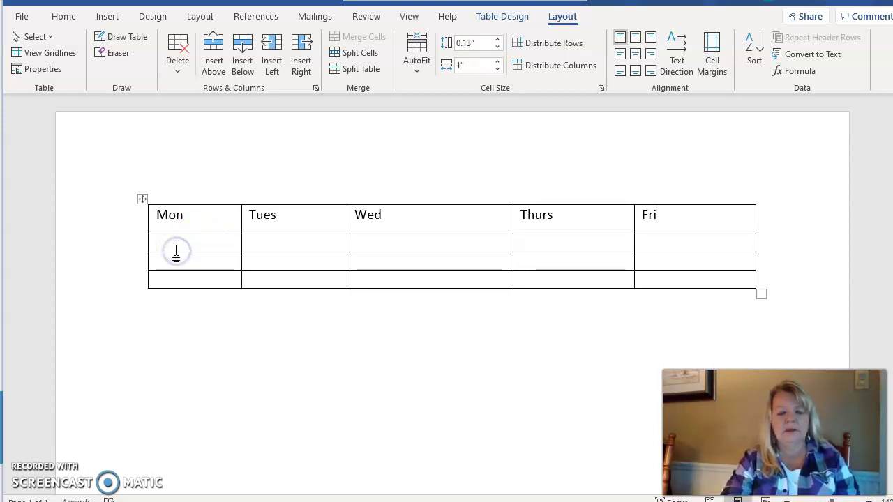
click(662, 285)
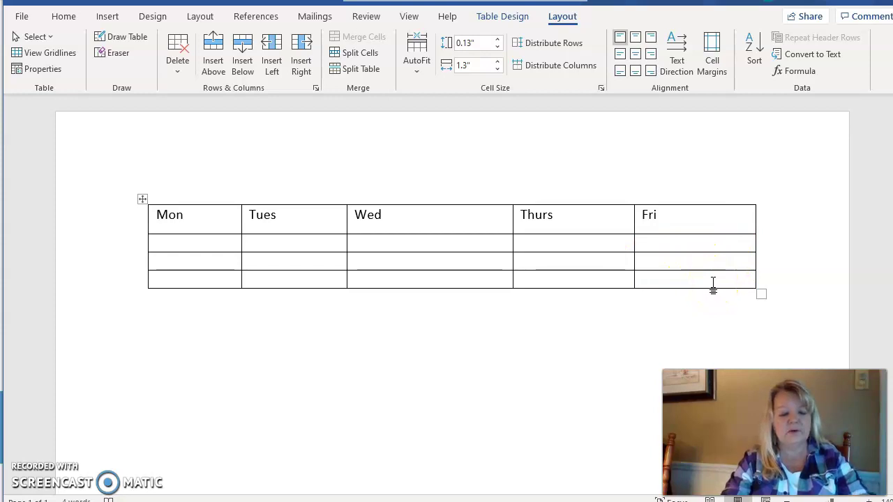
key(Tab)
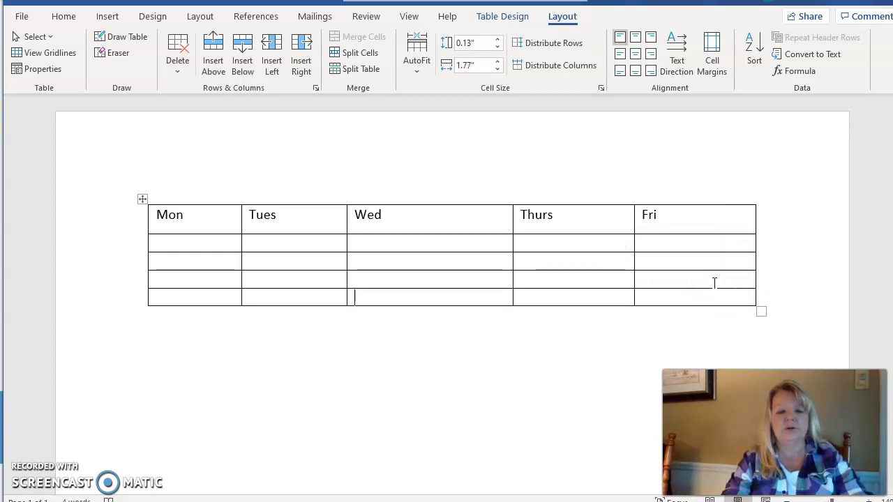
key(Tab)
key(Tab)
key(Tab)
key(Tab)
key(Tab)
key(Tab)
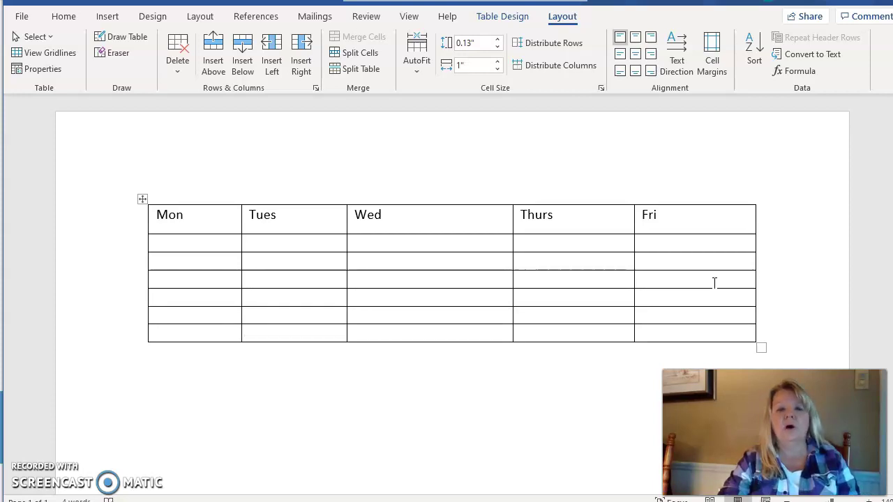
key(shift+Tab)
Insert a new row below the table's last row and another row directly above that new one.
click(578, 19)
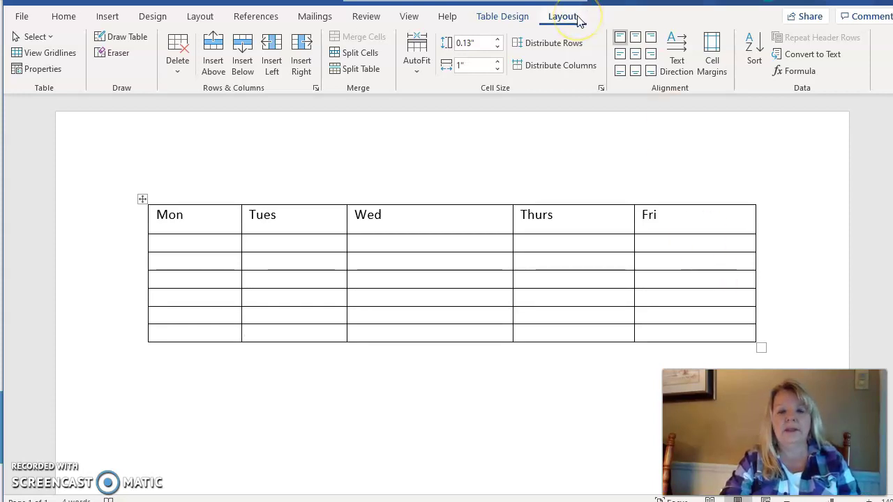
click(245, 78)
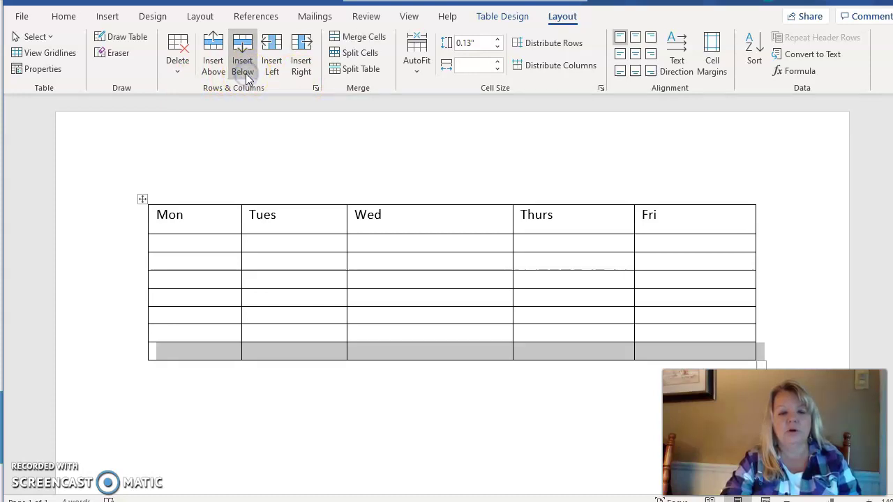
click(212, 67)
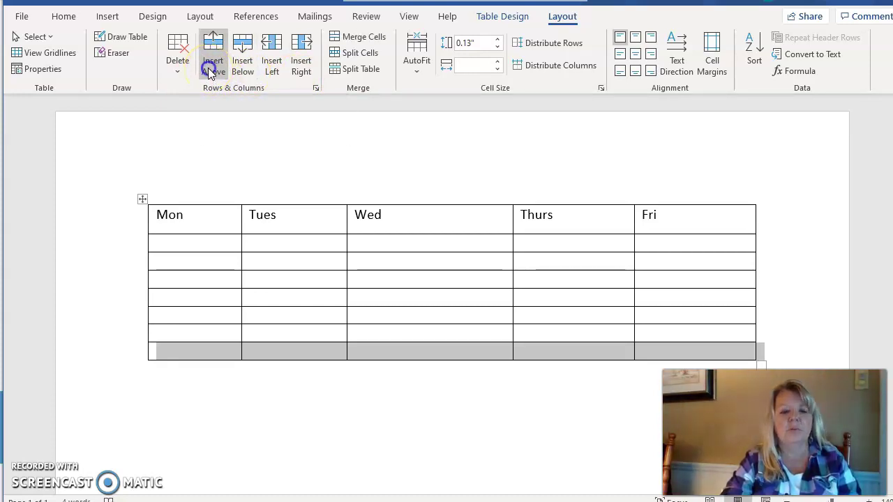
Insert two empty columns to the right of the Fri column.
click(697, 248)
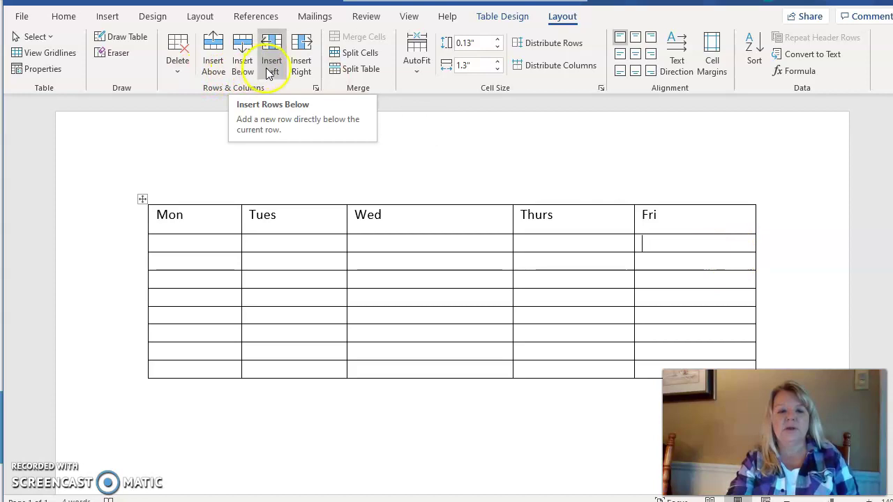
click(308, 66)
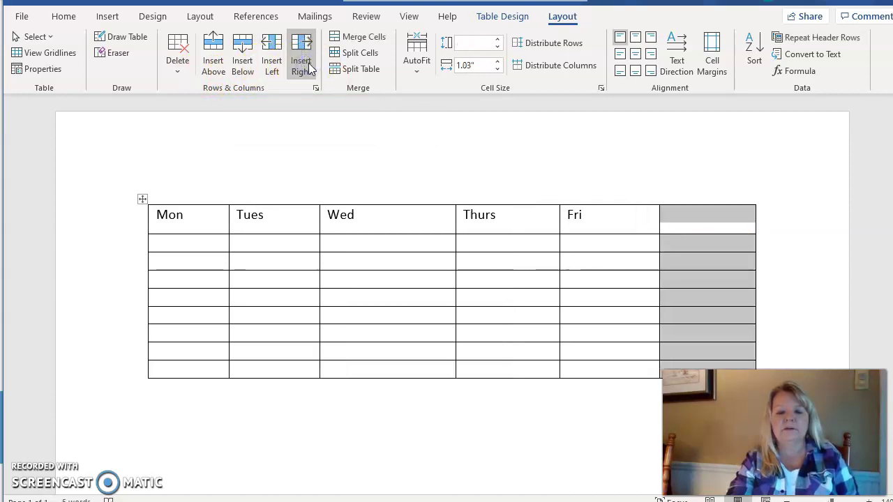
click(308, 66)
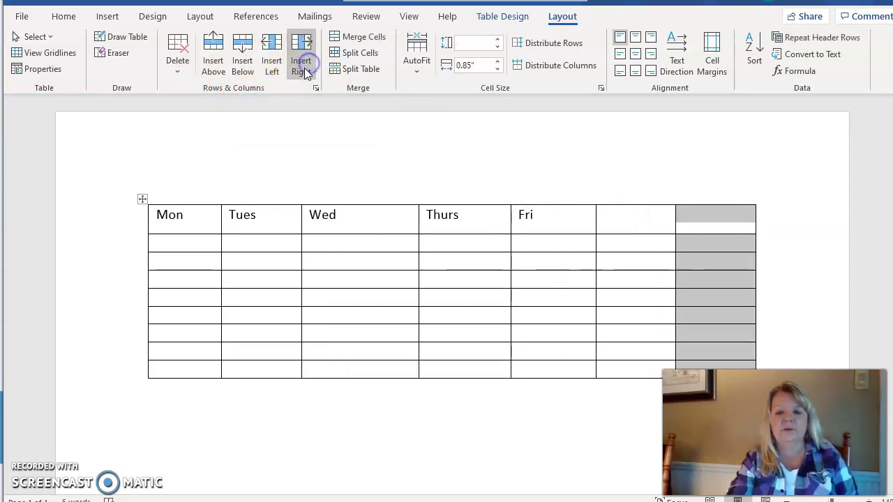
Enter the headings Sat and Sun in the two empty cells after Fri in the first row.
click(619, 221)
text(Sat)
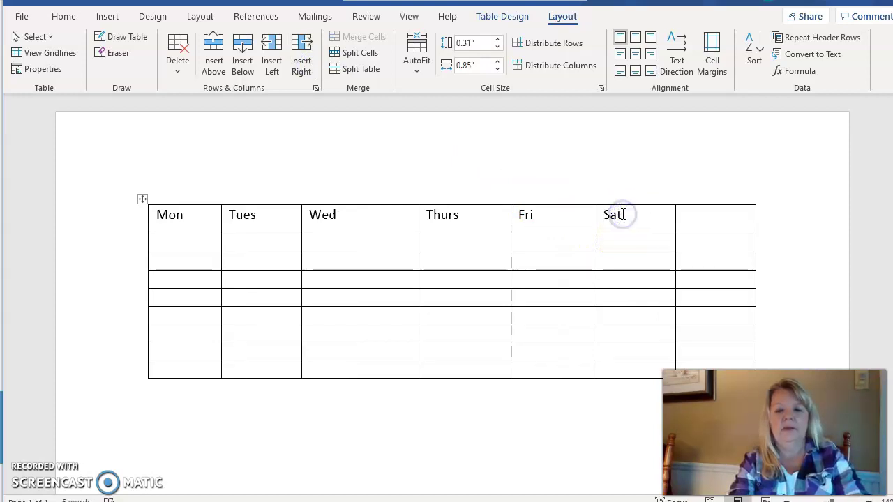
key(Tab)
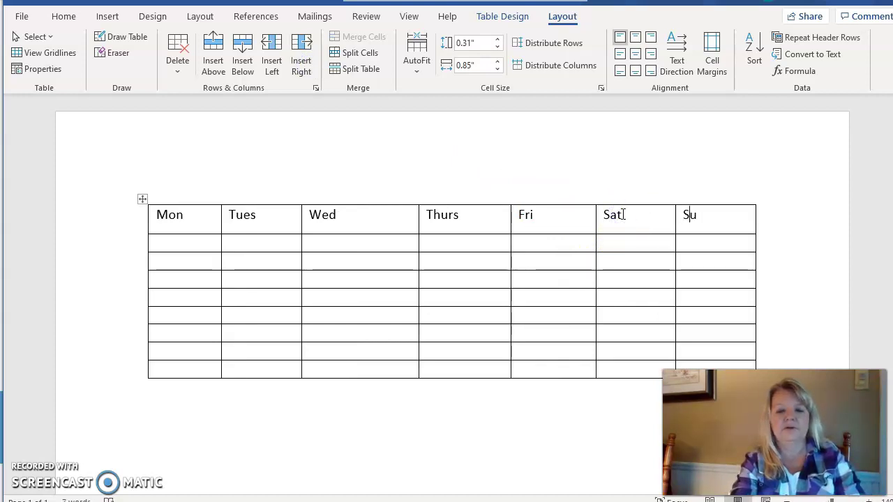
text(Sun)
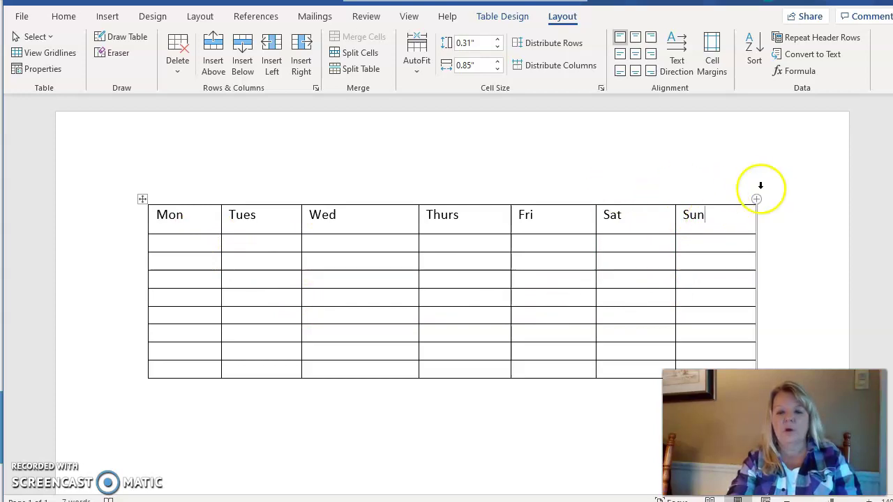
Insert a new empty row above the weekday heading row.
click(712, 222)
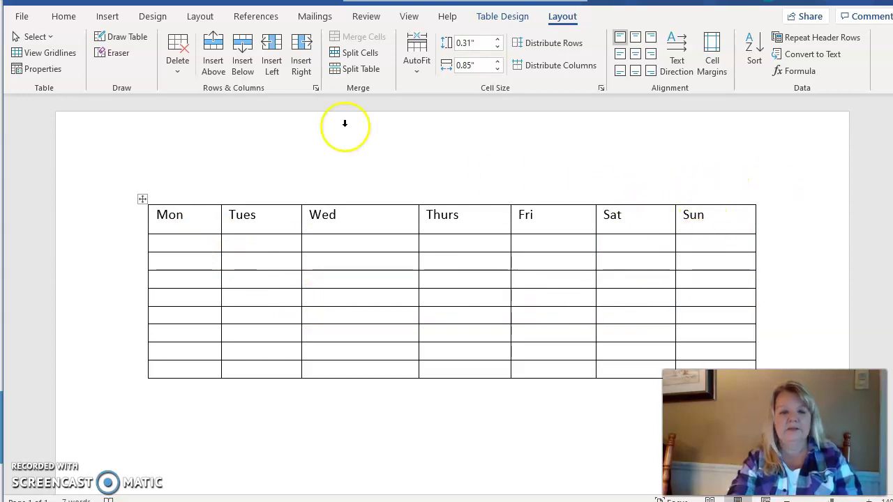
click(212, 70)
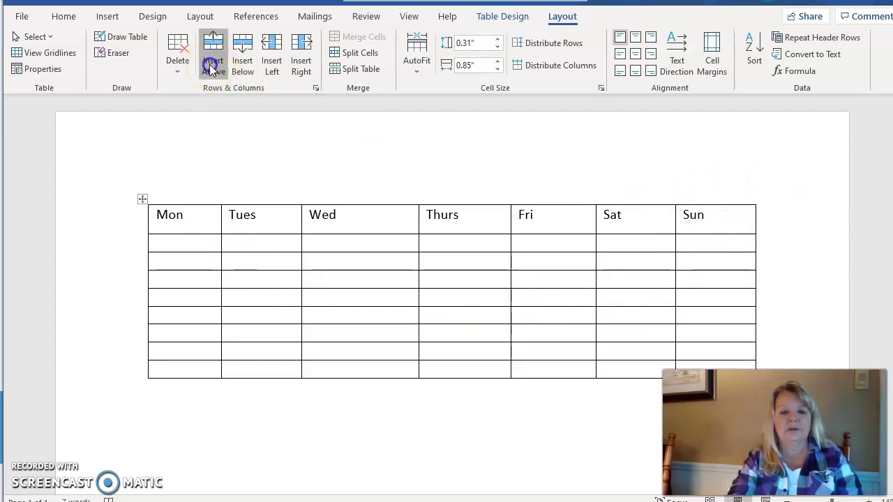
click(291, 289)
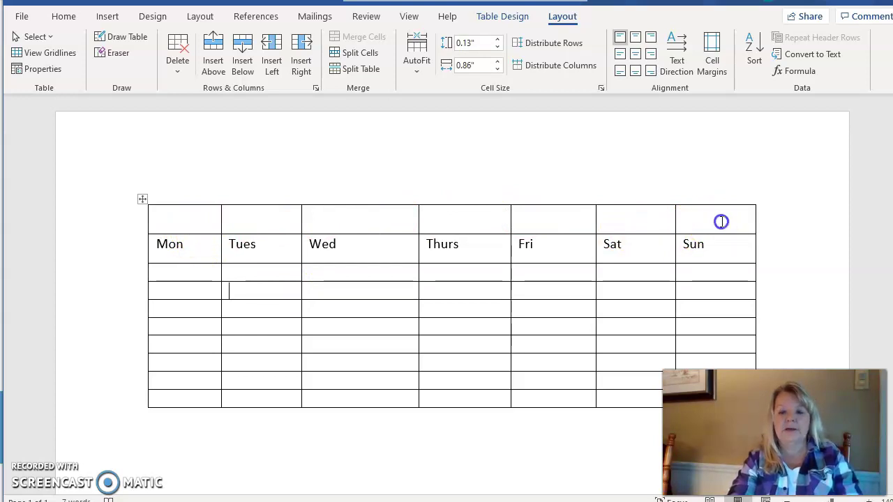
Merge all cells of the empty top row into one cell spanning the table's width.
drag(719, 222, 206, 217)
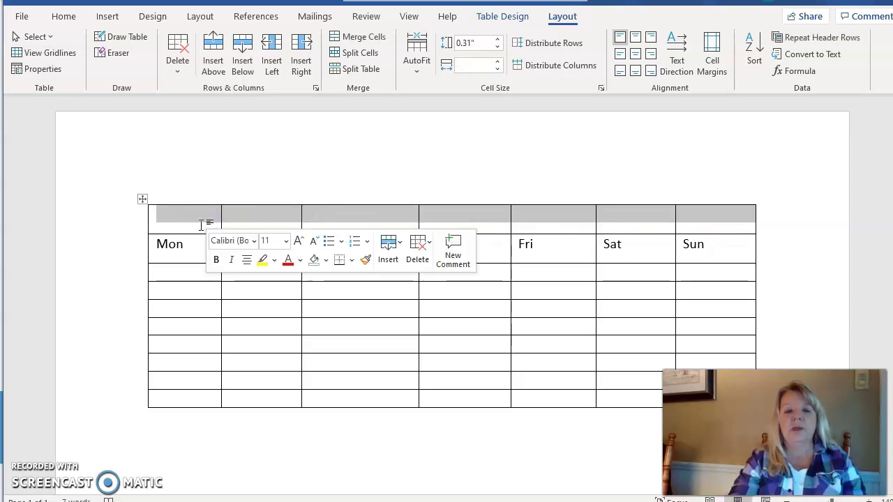
click(433, 157)
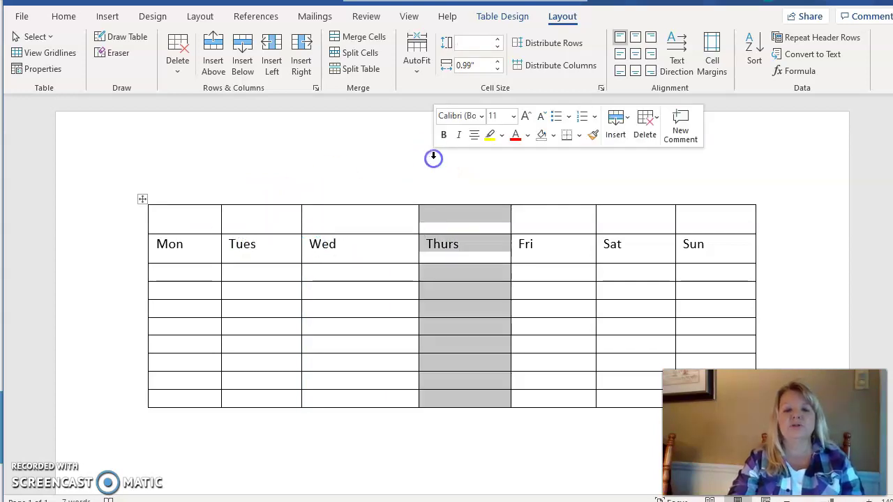
click(179, 223)
drag(180, 222, 687, 232)
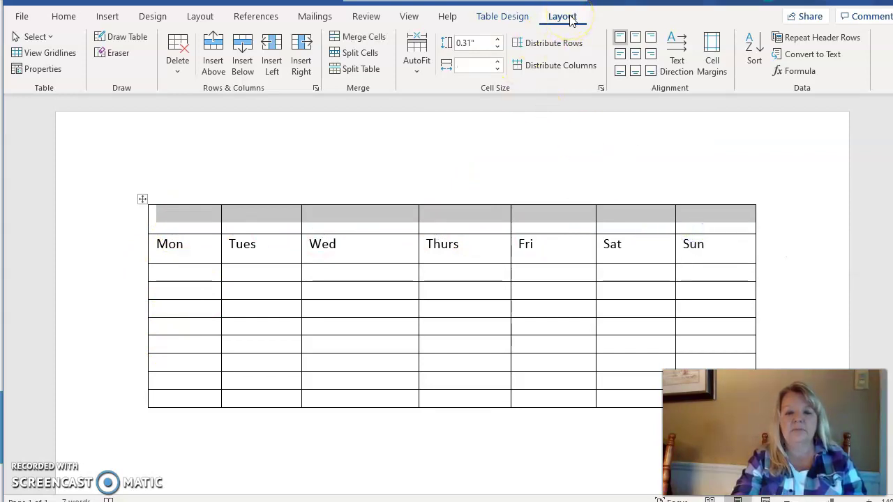
click(381, 40)
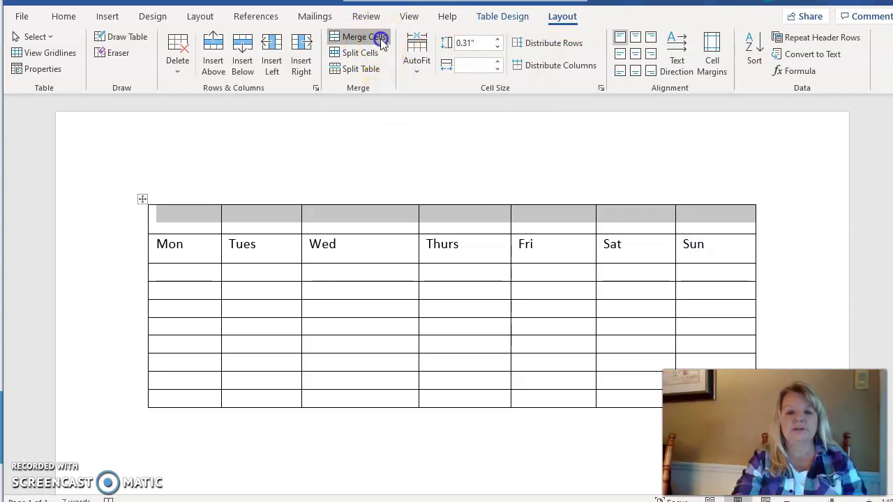
Enter the title "Homework Schedule" in the merged top cell and center it.
click(356, 223)
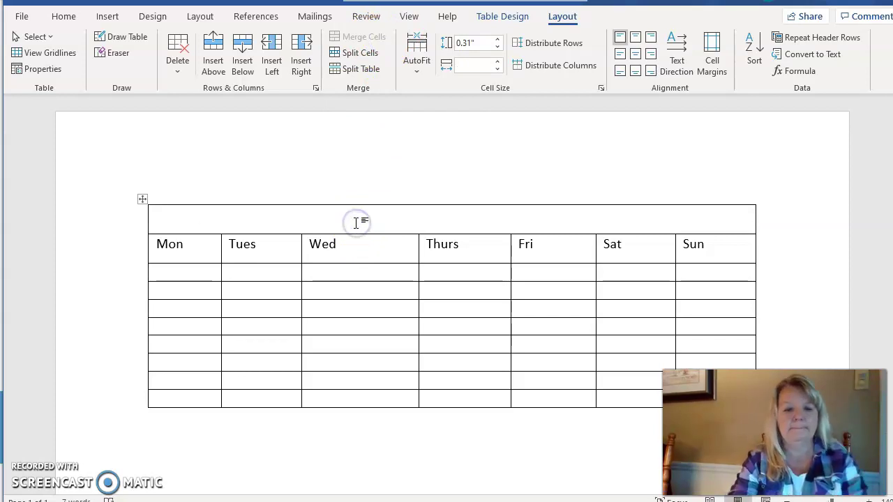
text(Homework Schedule)
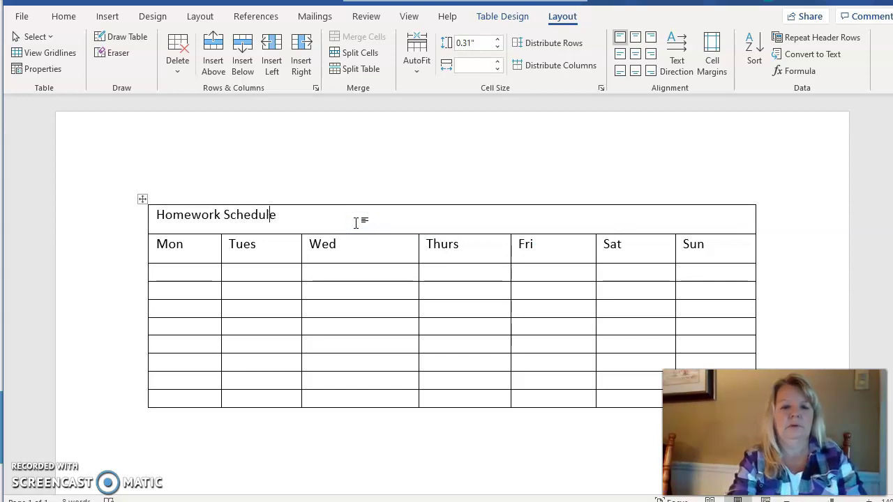
click(62, 18)
click(284, 67)
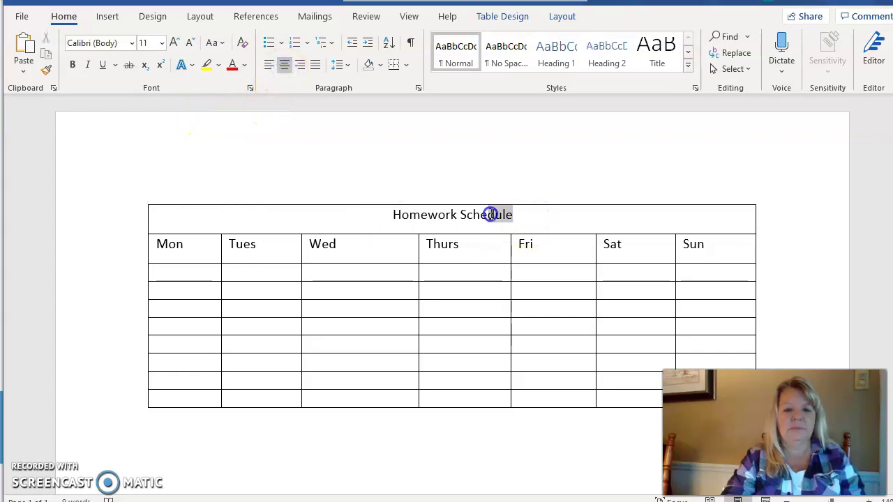
Increase the font size of the "Homework Schedule" title to 18.
drag(490, 214, 412, 214)
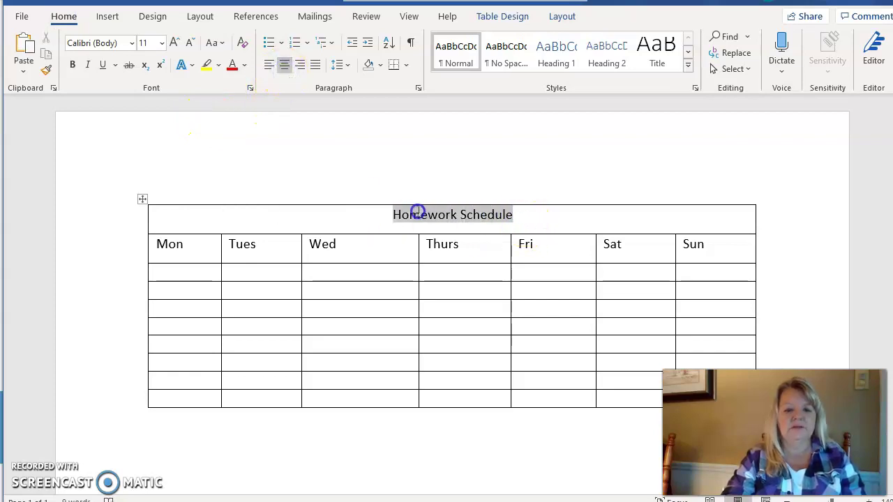
click(175, 43)
click(175, 43)
click(174, 43)
click(175, 43)
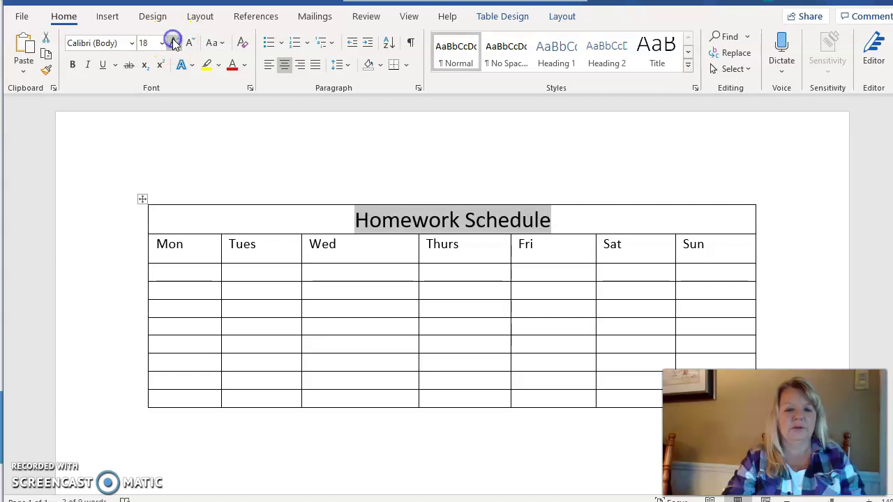
click(598, 230)
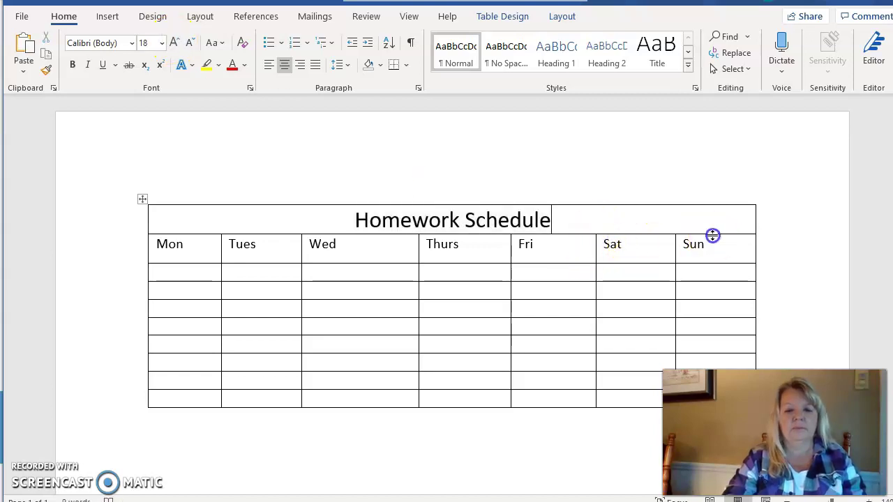
Make the title row taller and shade it with a light grey theme color.
drag(713, 236, 711, 258)
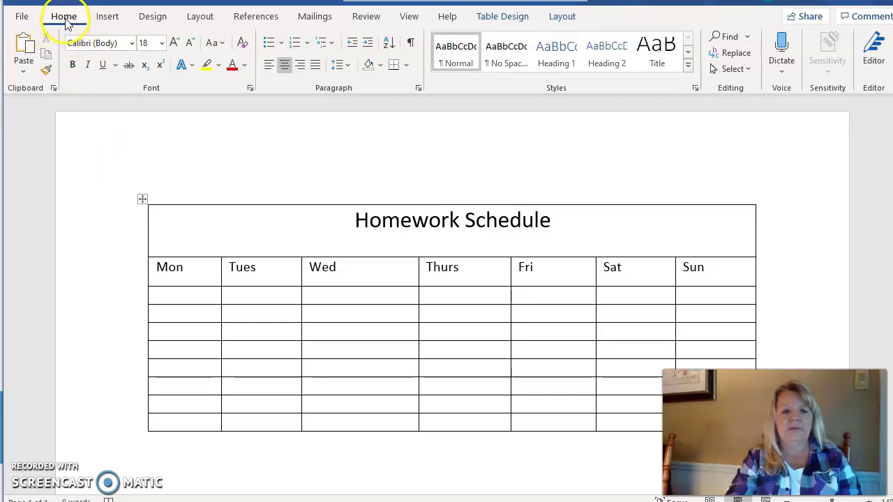
click(380, 65)
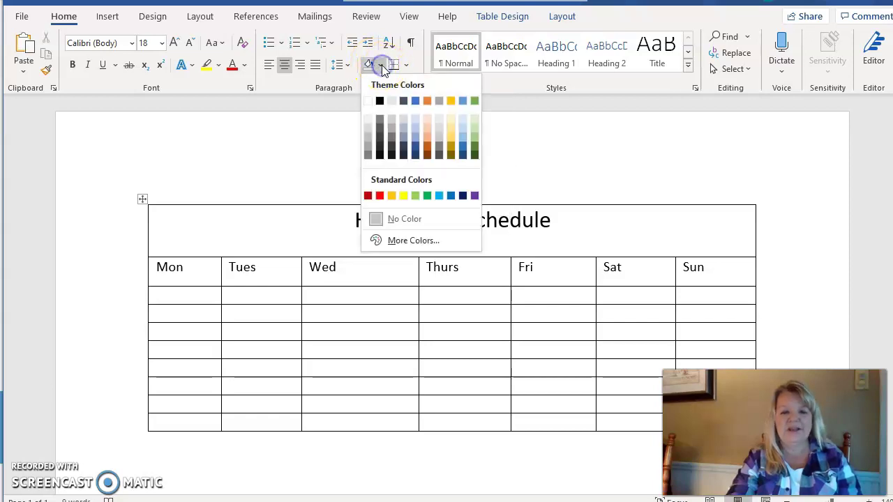
click(369, 140)
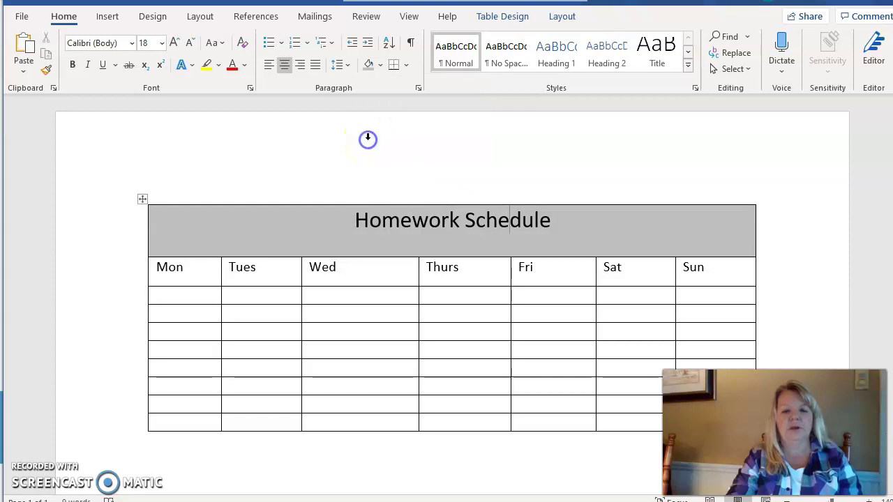
Split the last cell of the Mon column into 2 columns and 1 row.
click(193, 298)
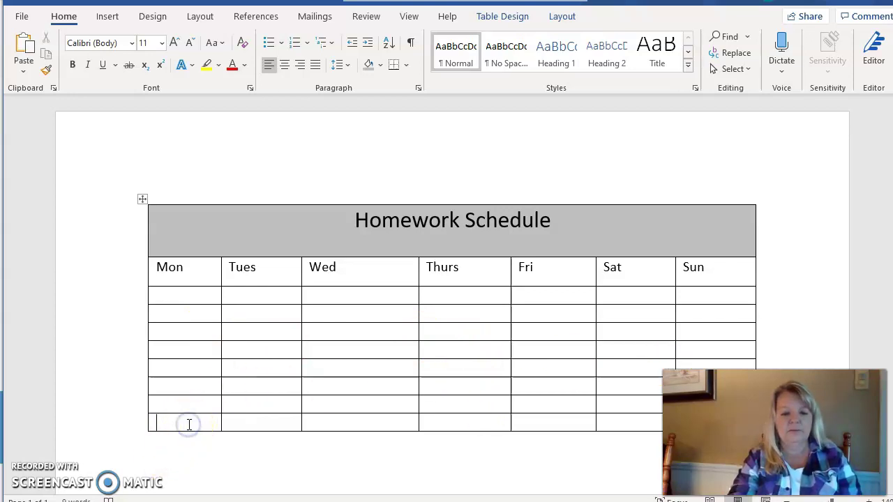
click(556, 18)
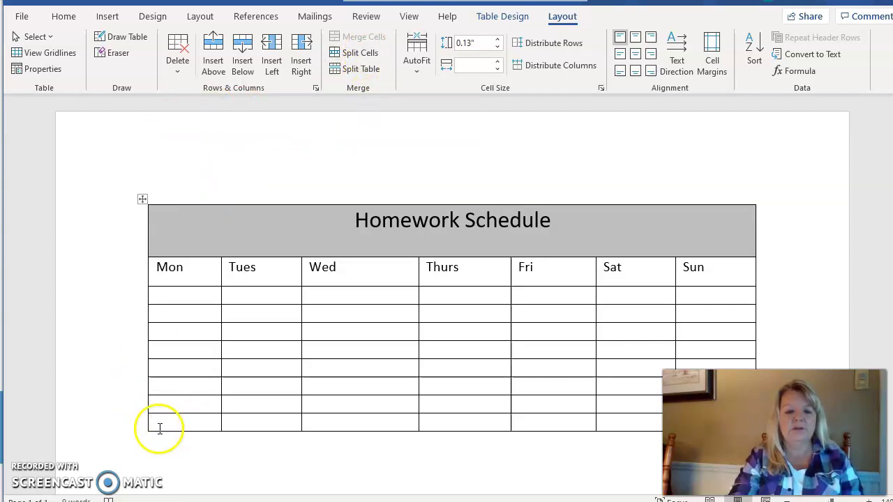
click(367, 58)
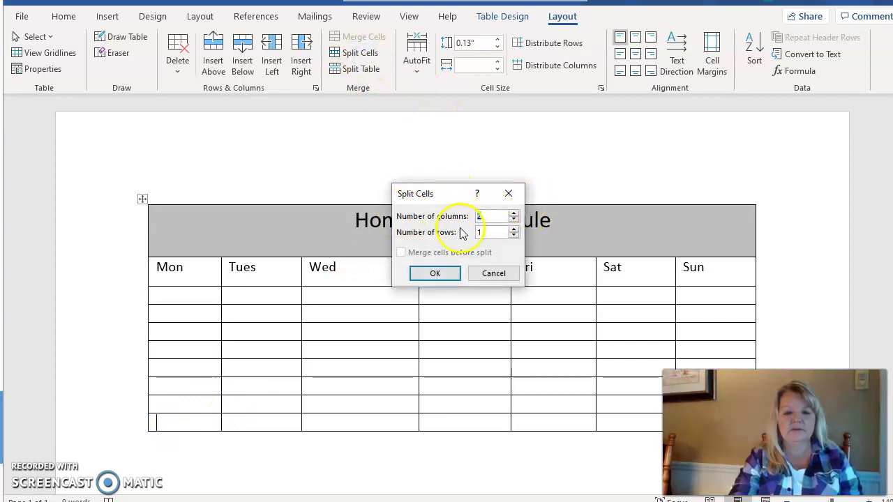
click(433, 274)
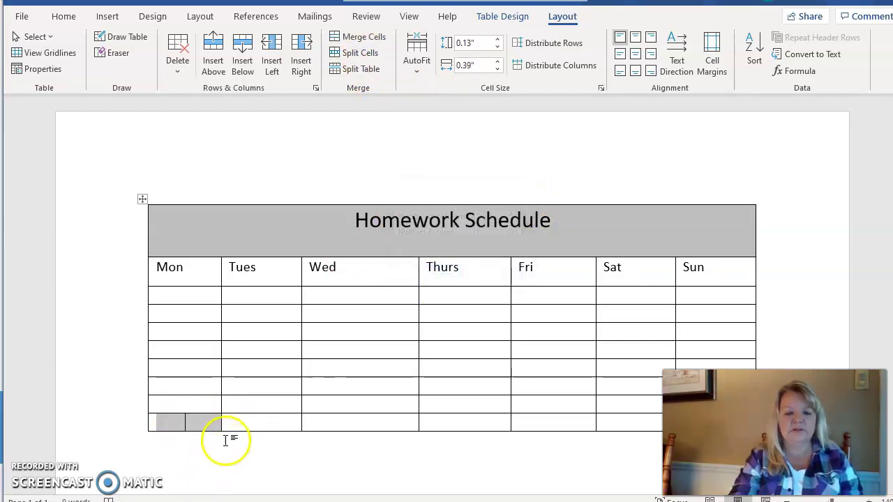
Split the last cell of the Tues column into 3 columns and 1 row.
click(258, 426)
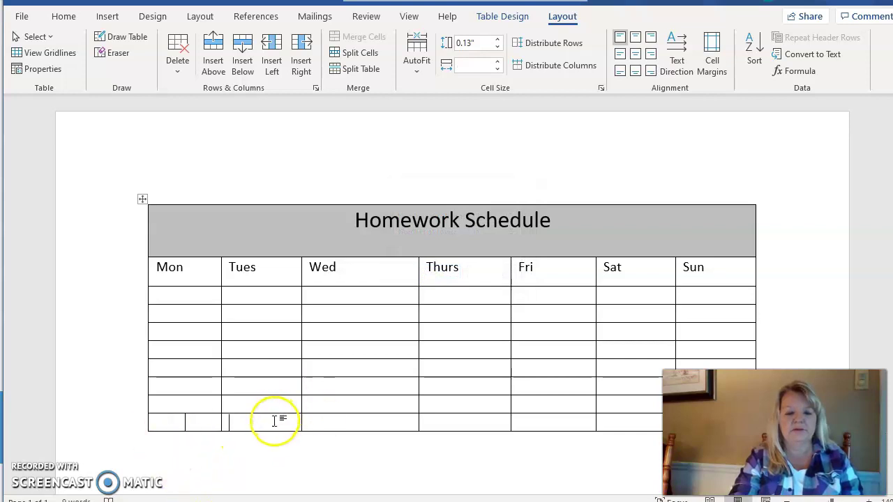
click(346, 54)
click(506, 233)
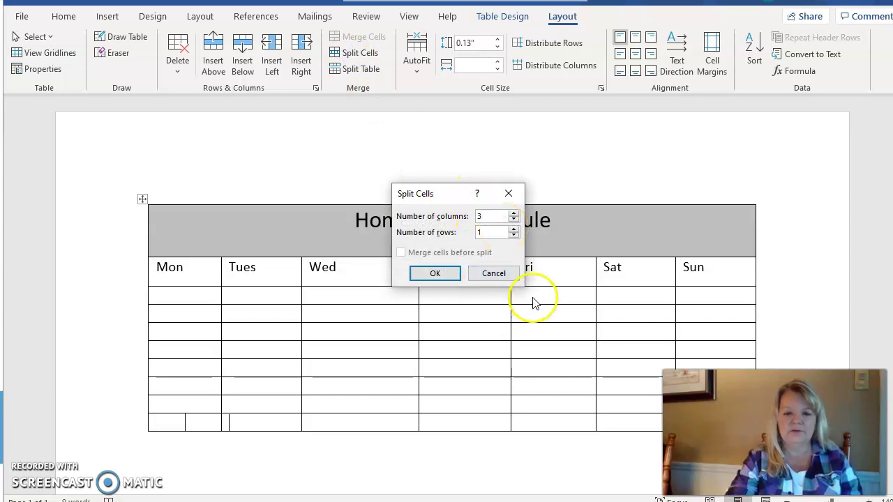
click(435, 273)
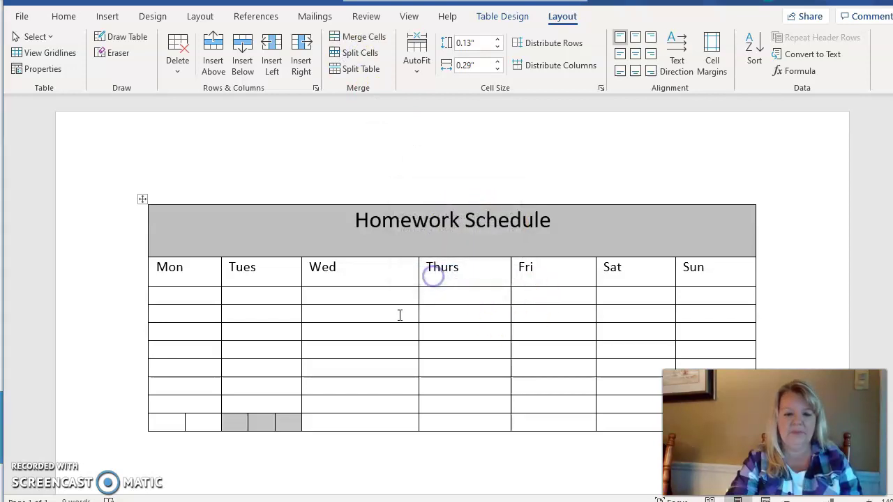
click(336, 428)
click(206, 379)
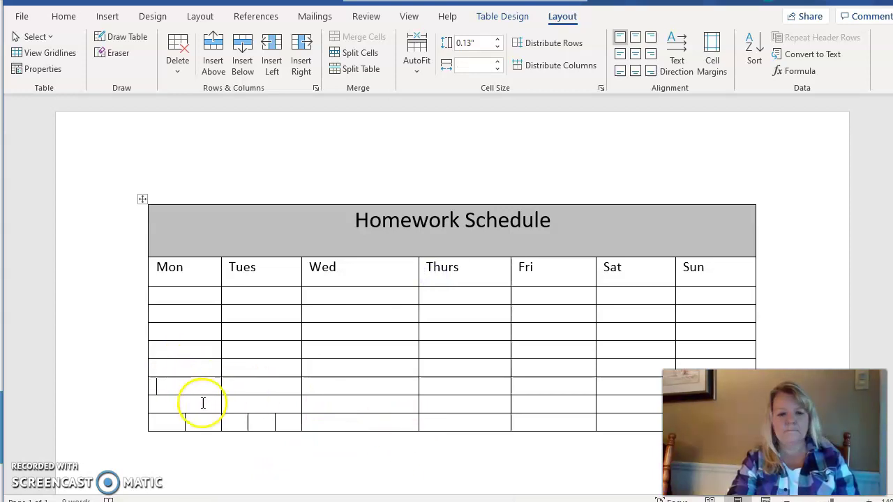
click(186, 350)
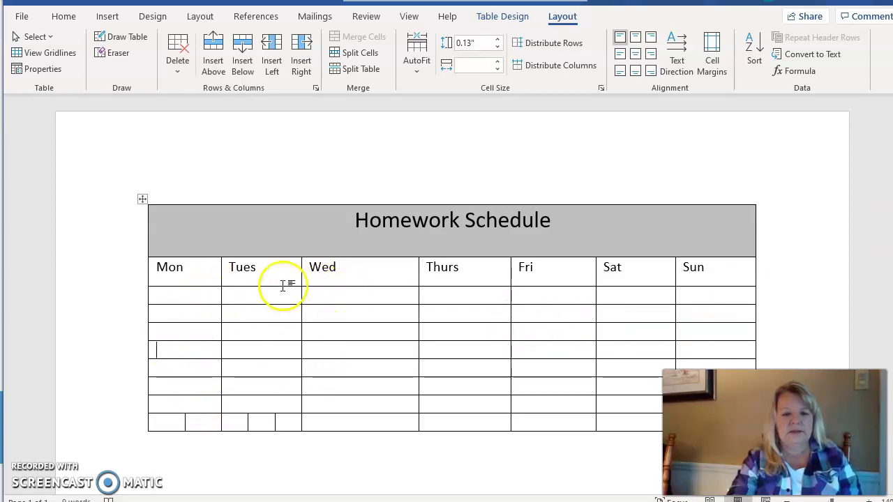
Widen the Tues column into the Wed column and readjust the border between Mon and Tues.
drag(302, 281, 340, 281)
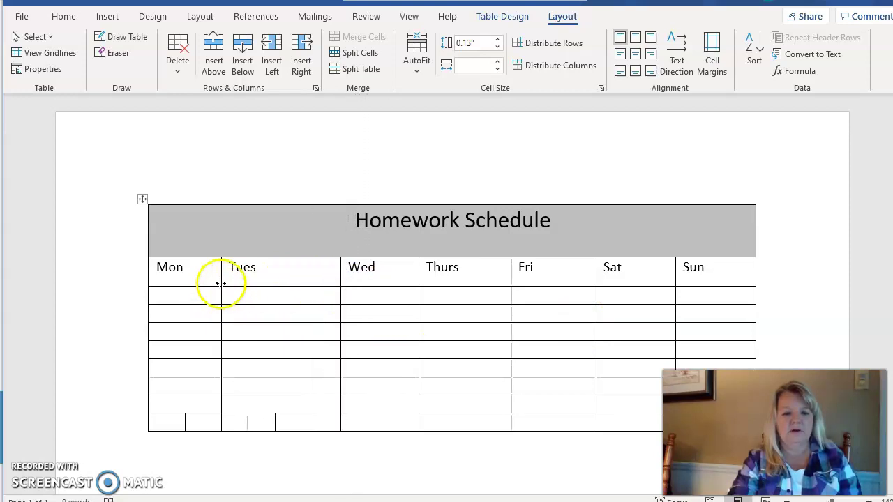
drag(221, 279, 198, 279)
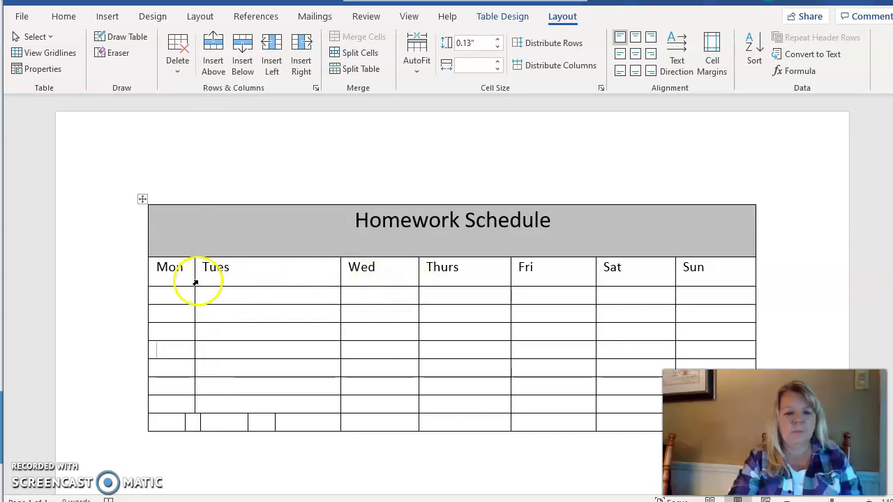
drag(195, 281, 223, 281)
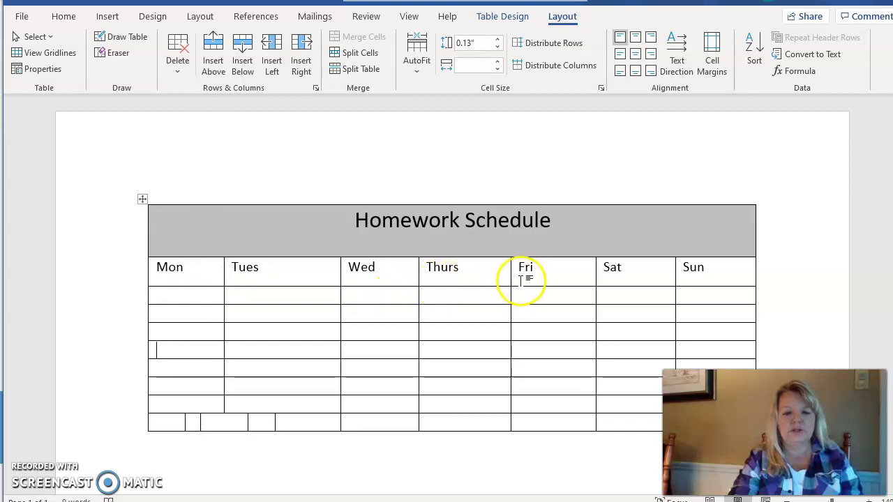
Shift the borders following Thurs, Fri and Sat toward Sun, and widen the Tues column slightly.
drag(511, 280, 539, 281)
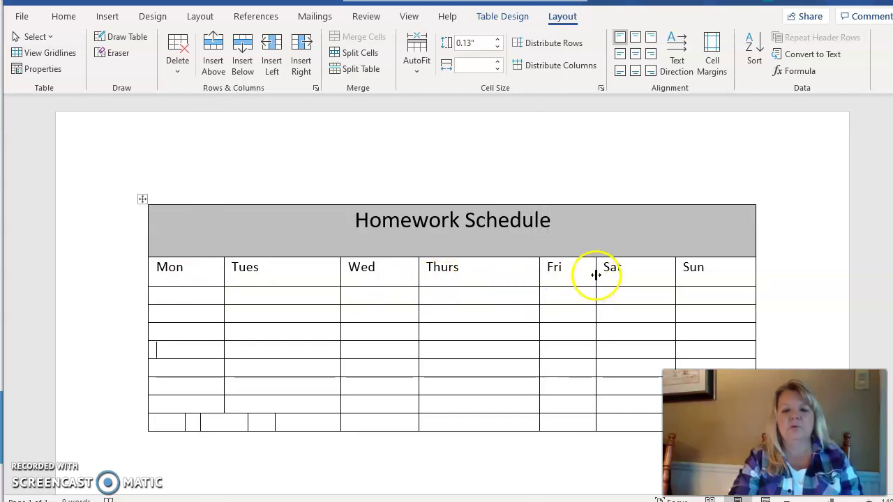
drag(596, 280, 617, 278)
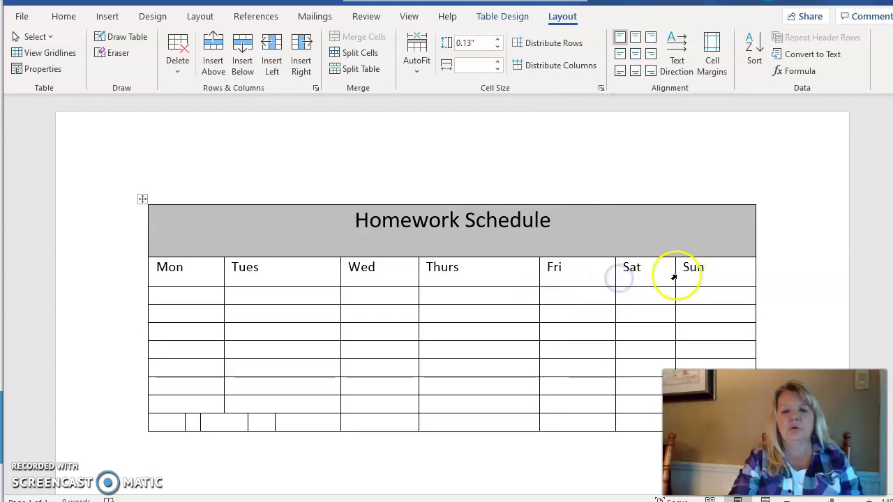
drag(674, 277, 702, 275)
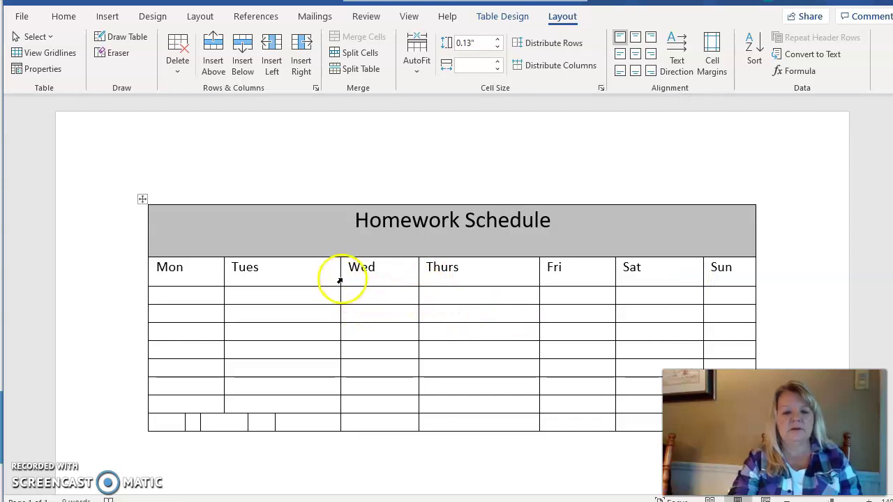
drag(340, 277, 347, 277)
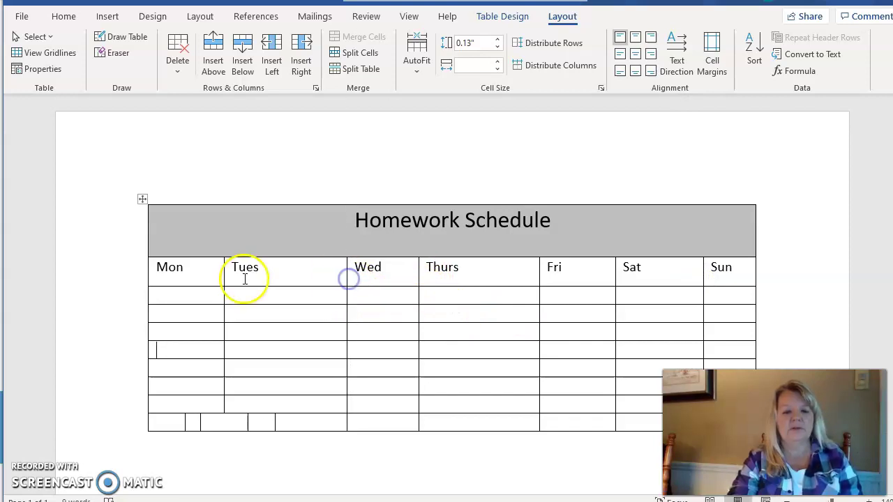
Move the border between the Mon and Tues columns slightly toward Mon.
drag(223, 273, 219, 273)
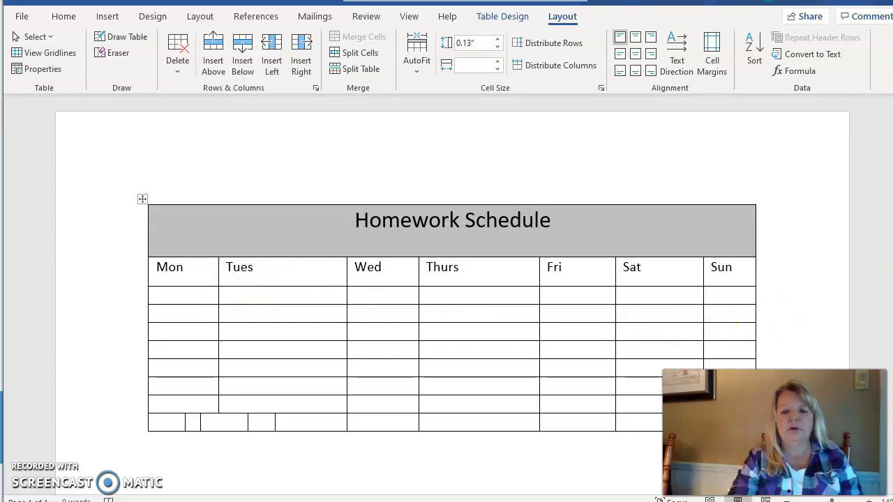
scroll(156, 307, down, 3)
scroll(156, 307, up, 2)
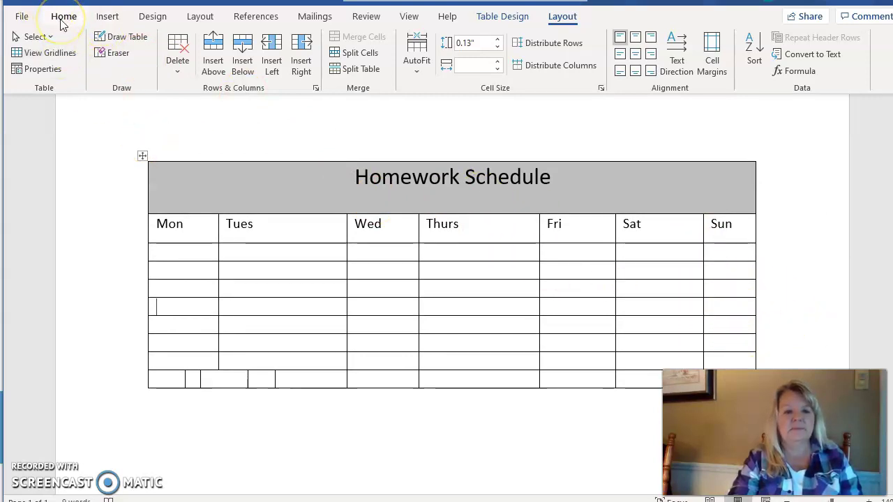
Use Draw Table to add a dashed diagonal across the first blank Sun cell and a dashed cross through the second.
click(106, 19)
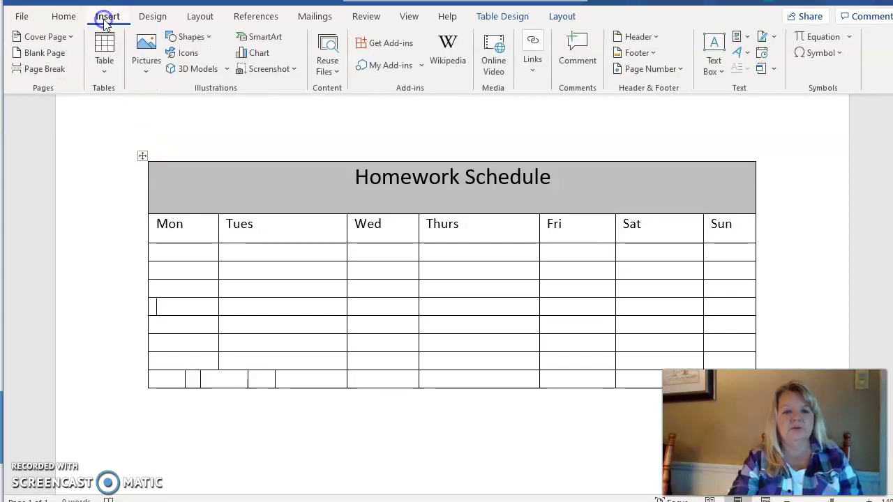
click(104, 52)
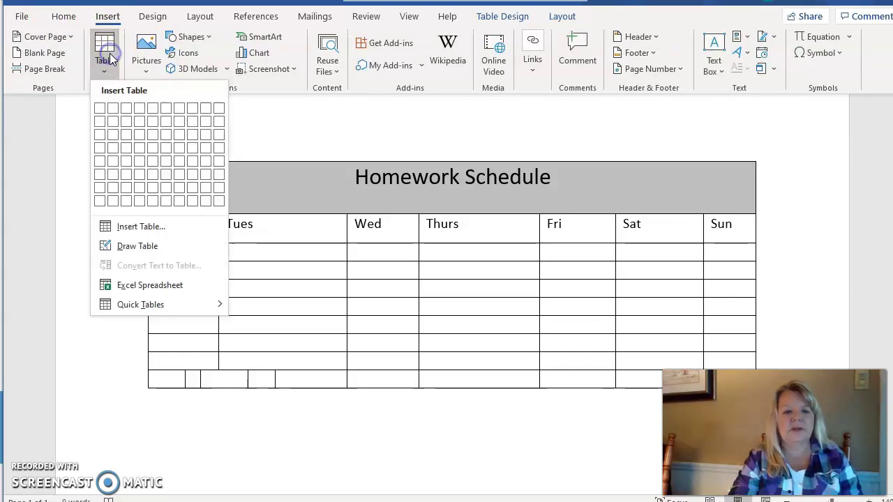
click(138, 245)
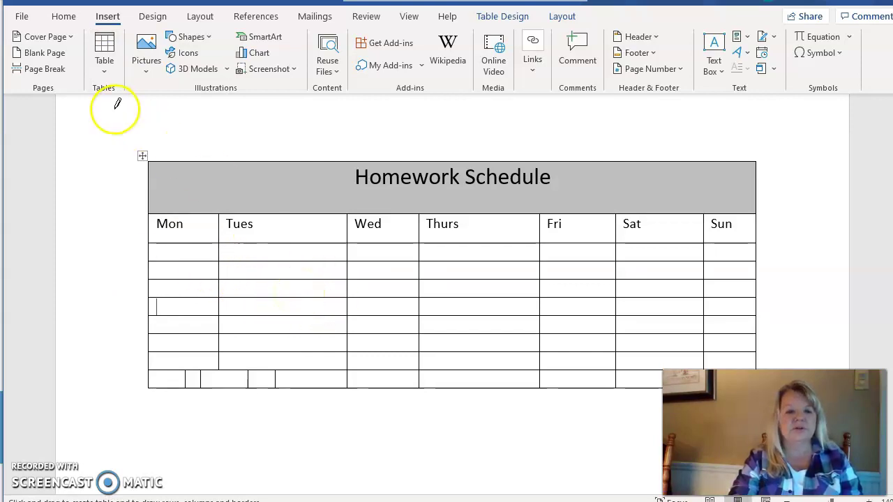
click(67, 16)
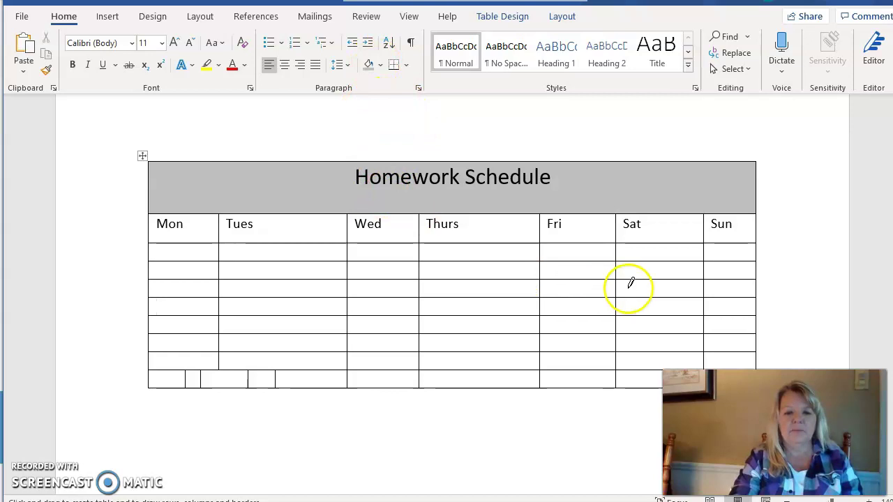
mouse_move(711, 242)
mouse_down()
mouse_move(726, 254)
mouse_move(726, 273)
mouse_move(723, 254)
mouse_move(722, 265)
mouse_move(706, 259)
mouse_move(713, 267)
mouse_up()
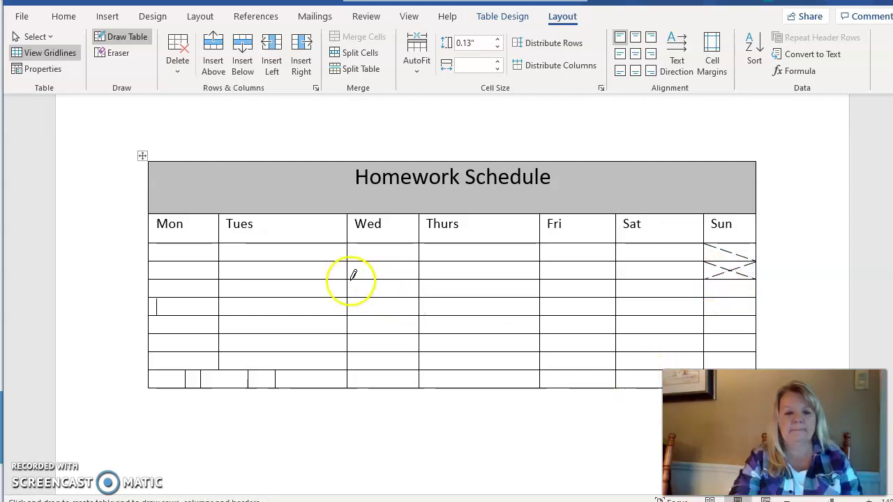
Draw dashed lines below the first blank Mon cell, diagonally across the first and third blank Wed cells, and vertically through the last Thurs cell.
click(167, 255)
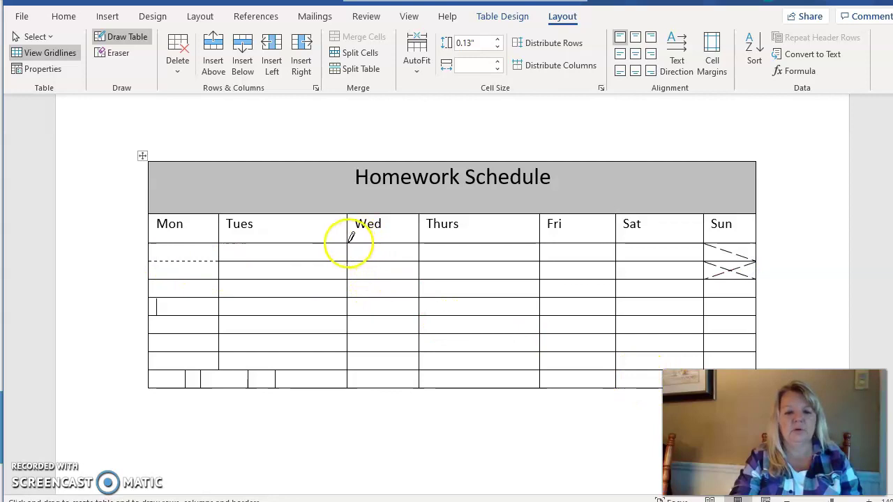
drag(349, 242, 416, 259)
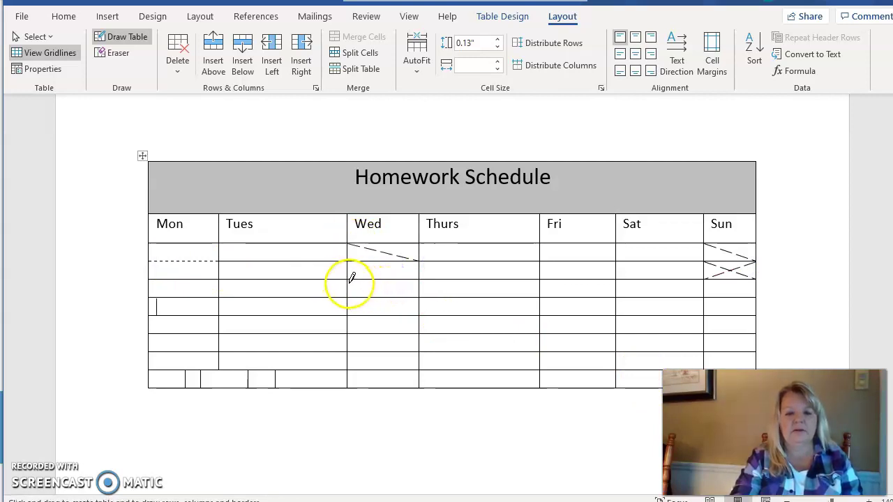
drag(351, 279, 408, 295)
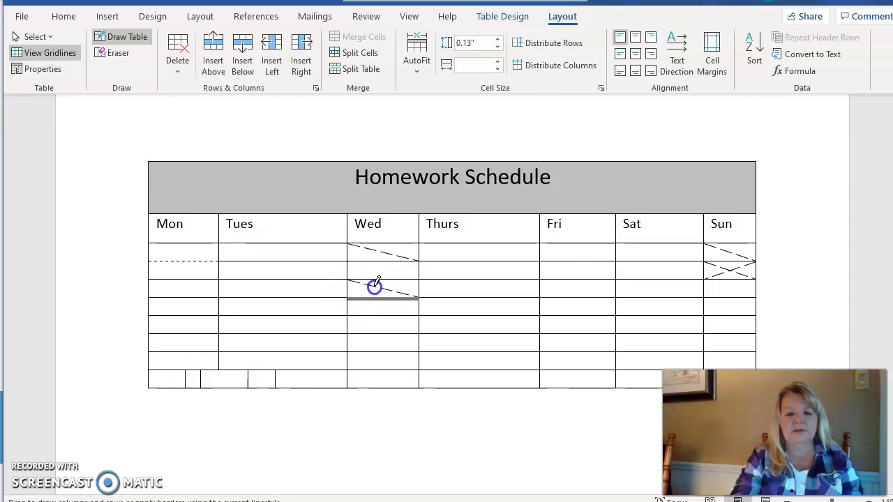
drag(414, 272, 411, 277)
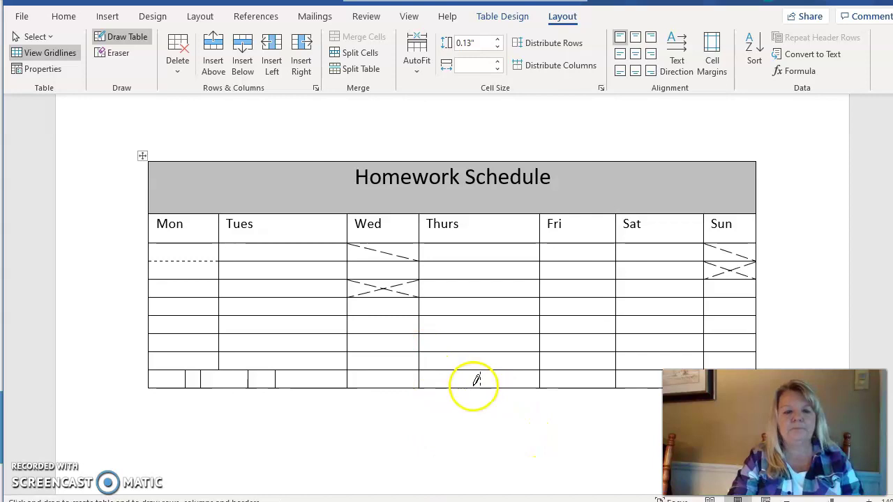
Apply a Diagonal Down Border to the first part of the divided last Thurs cell.
click(63, 17)
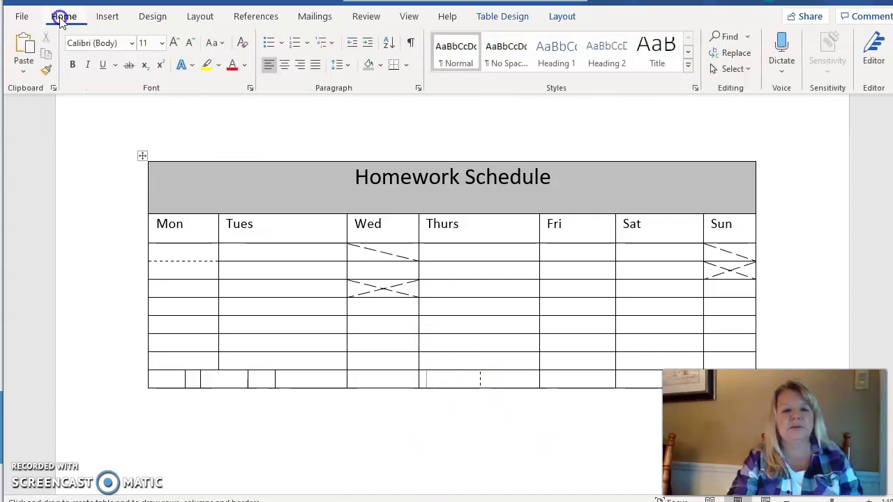
click(280, 200)
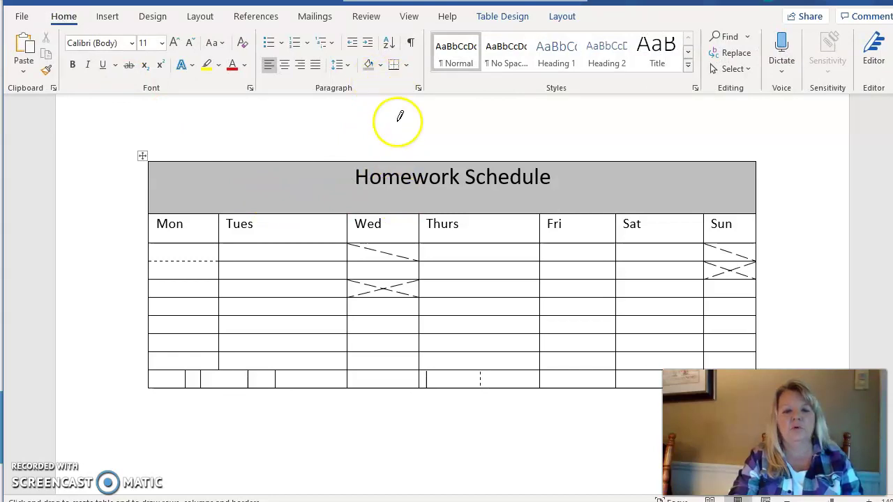
click(401, 67)
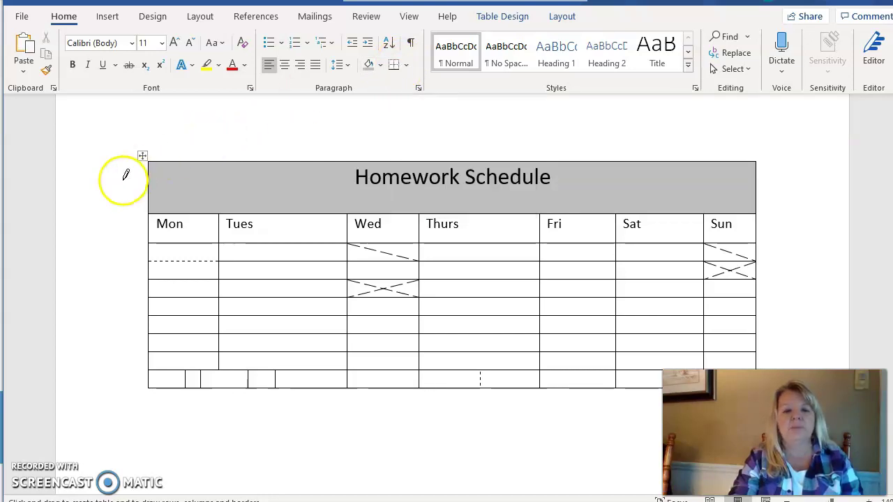
click(64, 17)
click(408, 64)
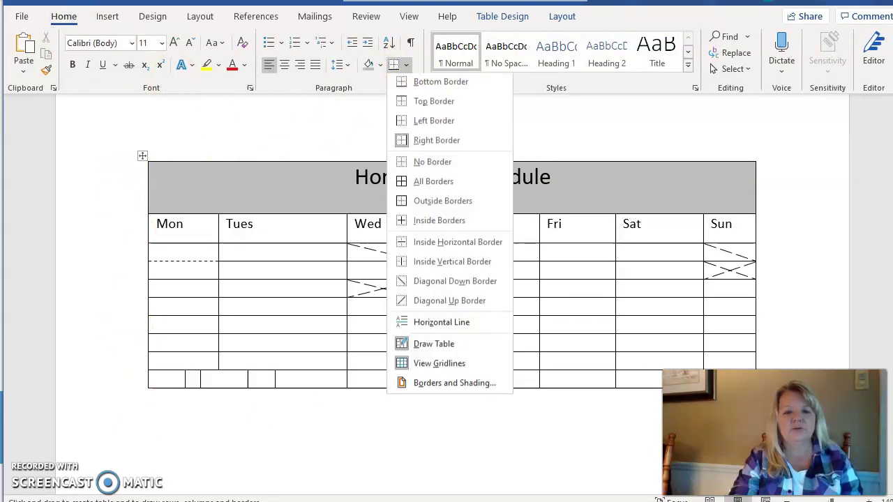
click(412, 284)
Choose the 3 pt triple-line border style with a thick middle line in Borders and Shading, with the table as target.
click(407, 64)
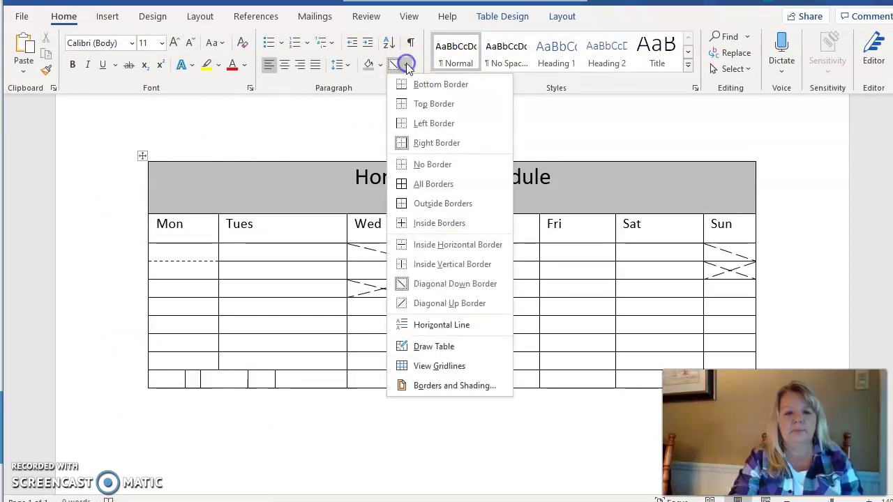
click(420, 386)
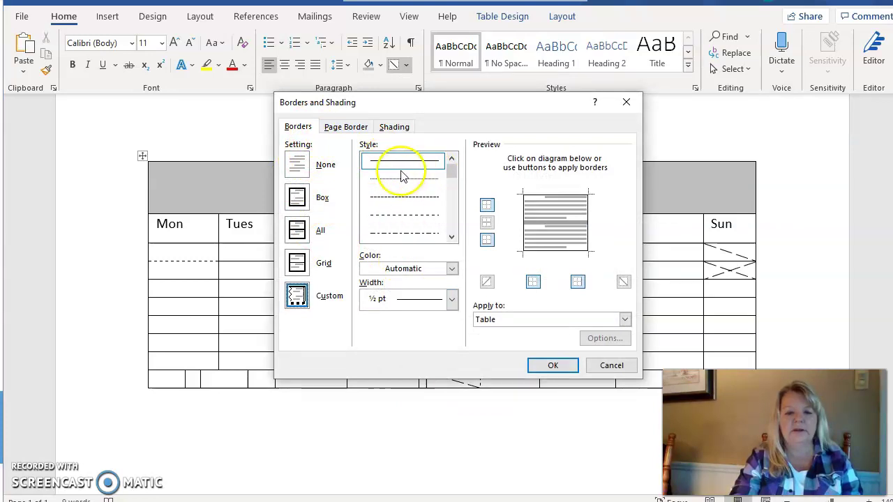
click(452, 238)
click(452, 237)
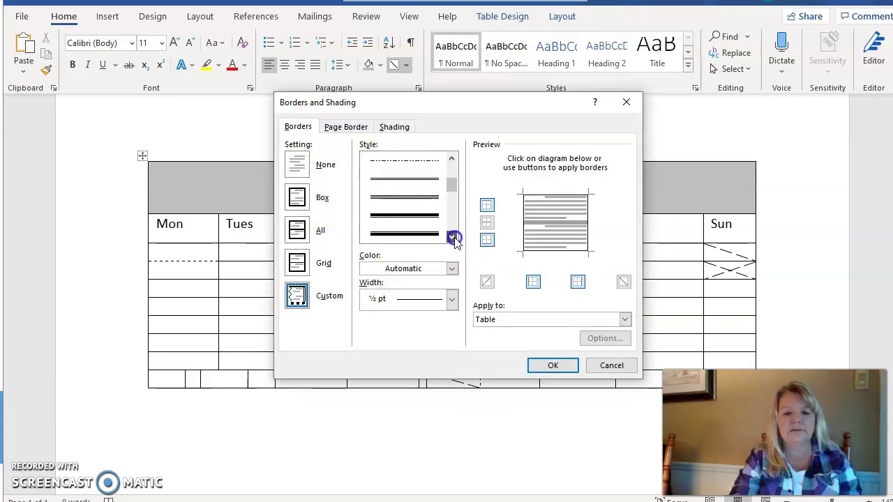
click(452, 237)
click(452, 237)
click(423, 237)
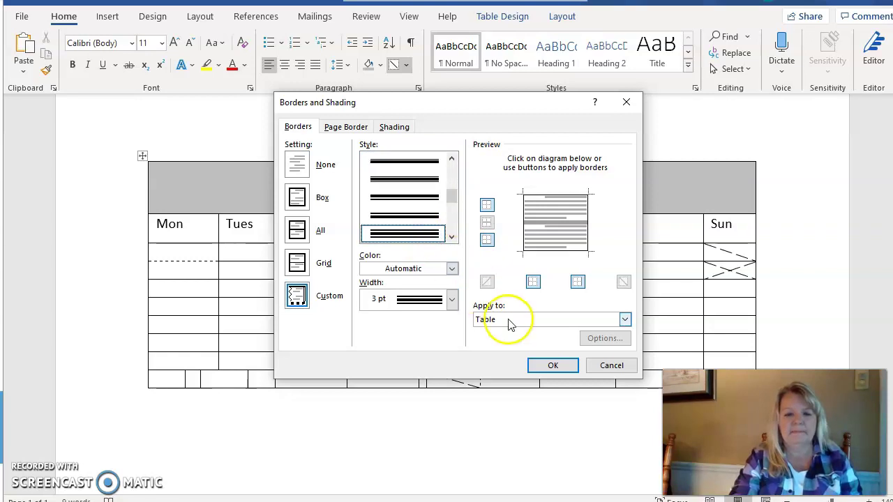
click(544, 364)
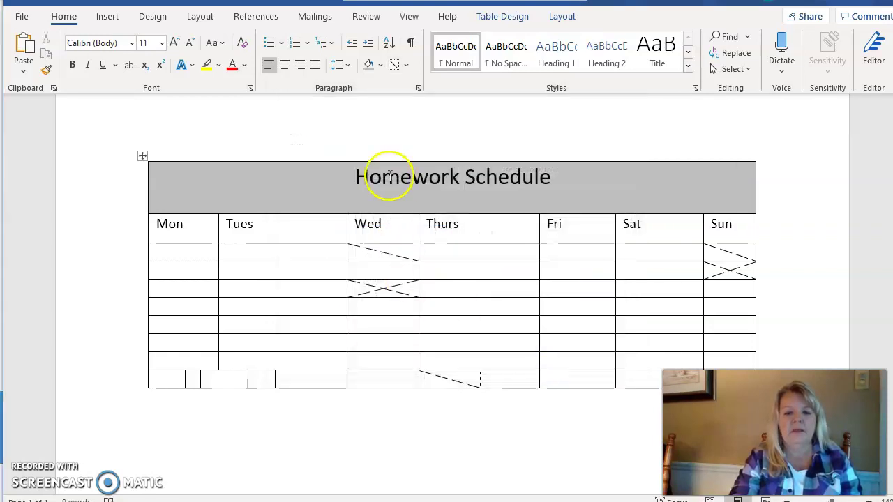
Select the whole Homework Schedule table and increase its font size.
click(384, 155)
click(174, 44)
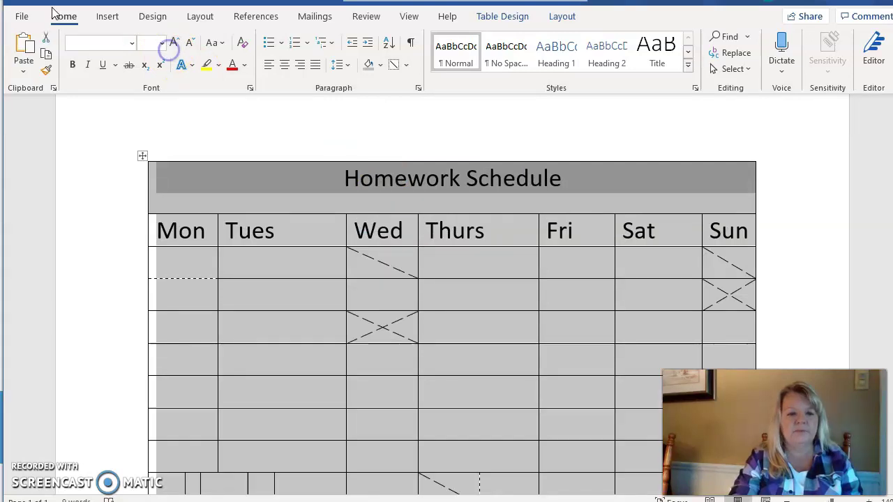
Use Draw Table to trace the thick triple-line border along the upper edge and both sides of the title row.
click(111, 17)
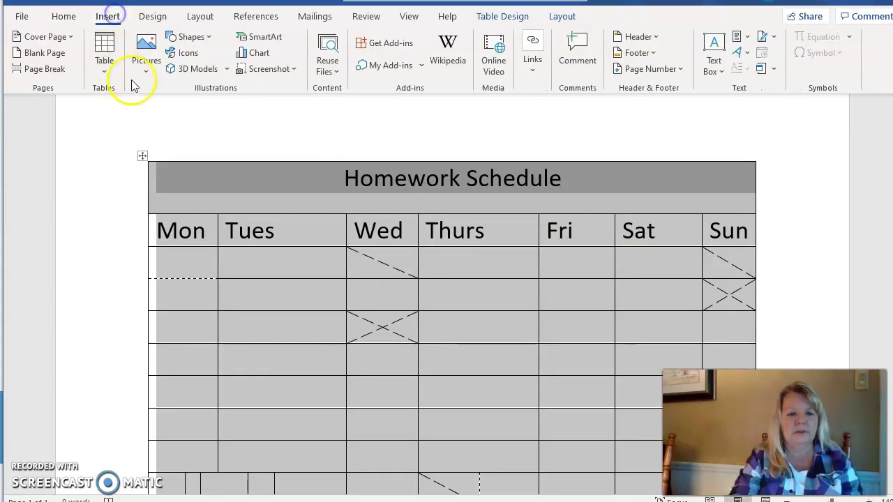
click(106, 56)
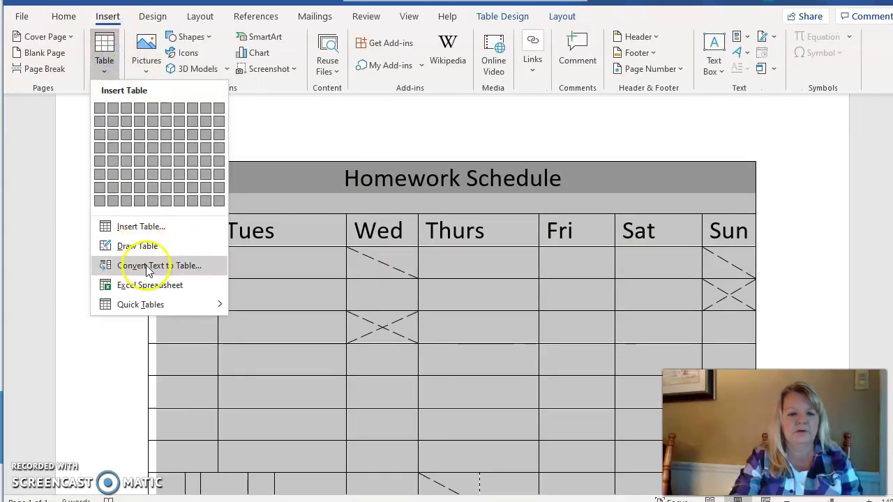
click(137, 245)
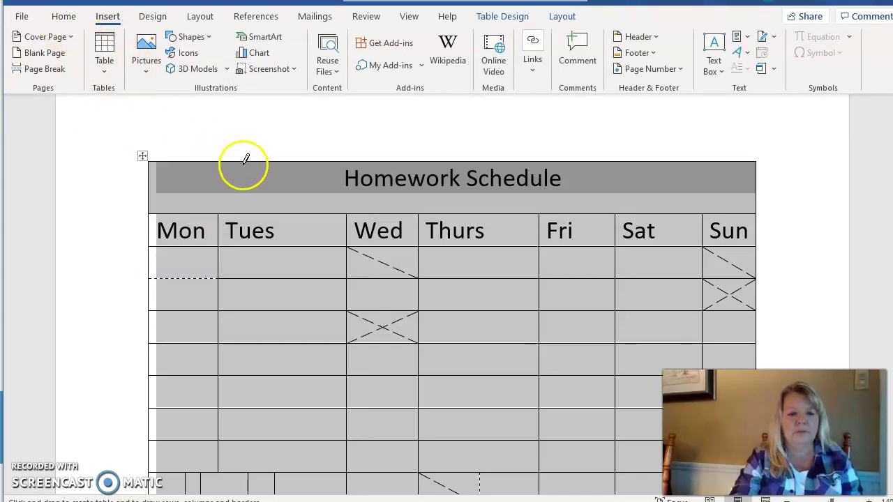
click(246, 155)
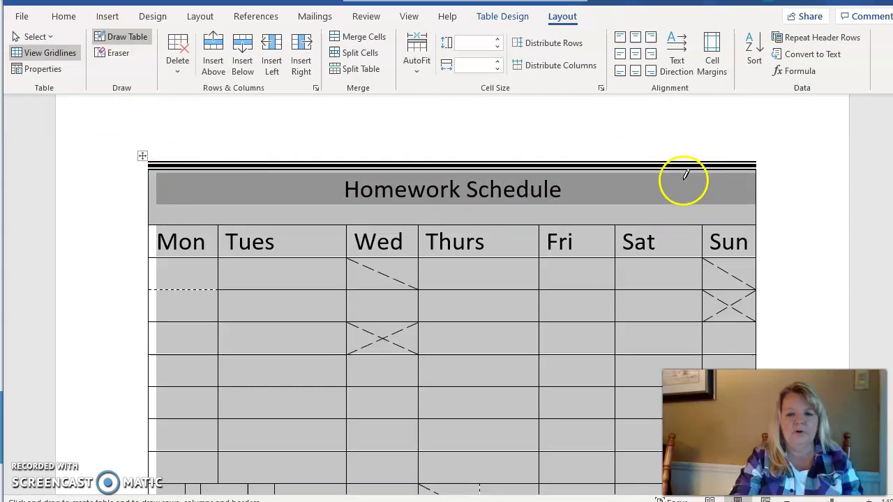
click(756, 180)
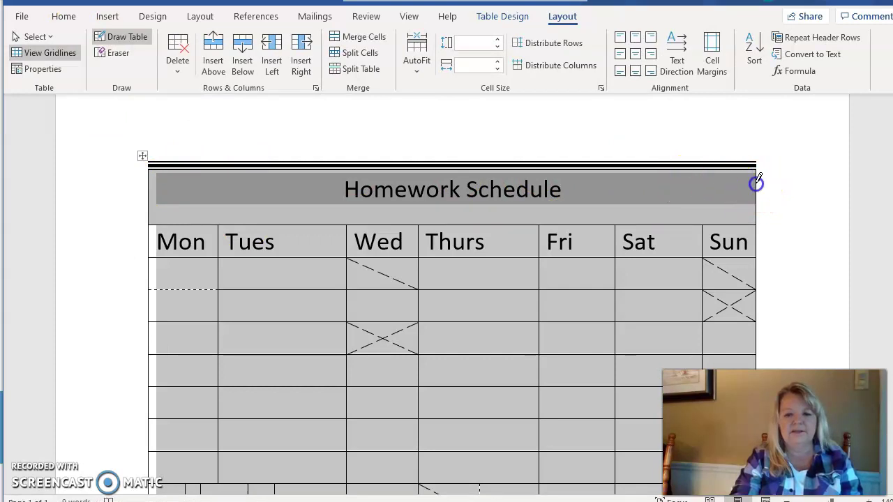
click(146, 187)
Extend the thick triple-line border down the outer edge of the Mon column, from the header through the blank rows.
drag(154, 222, 156, 247)
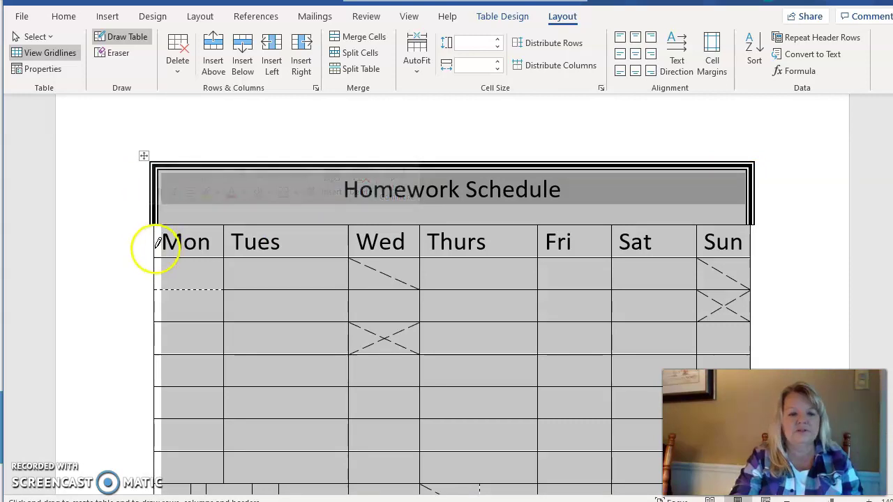
click(159, 271)
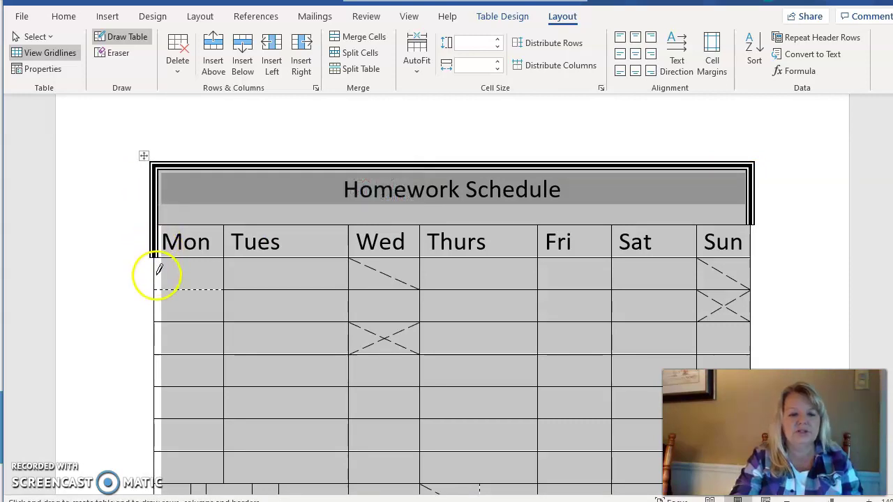
drag(156, 269, 160, 289)
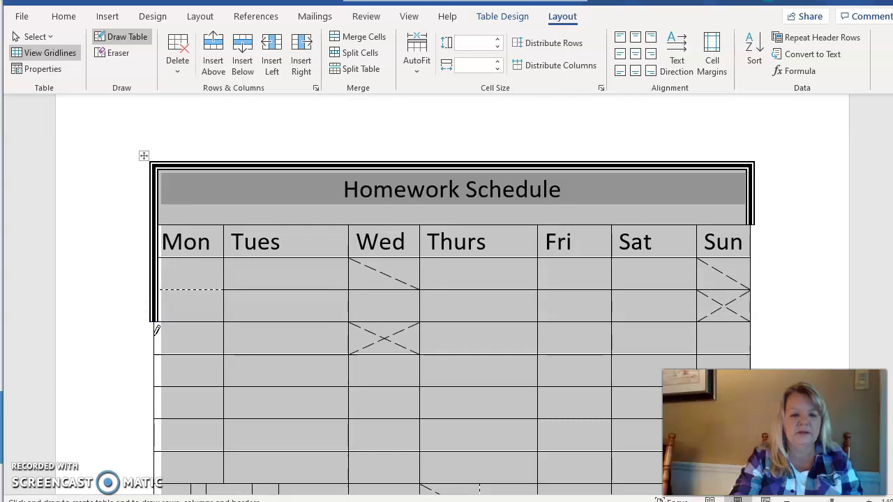
click(154, 335)
click(154, 370)
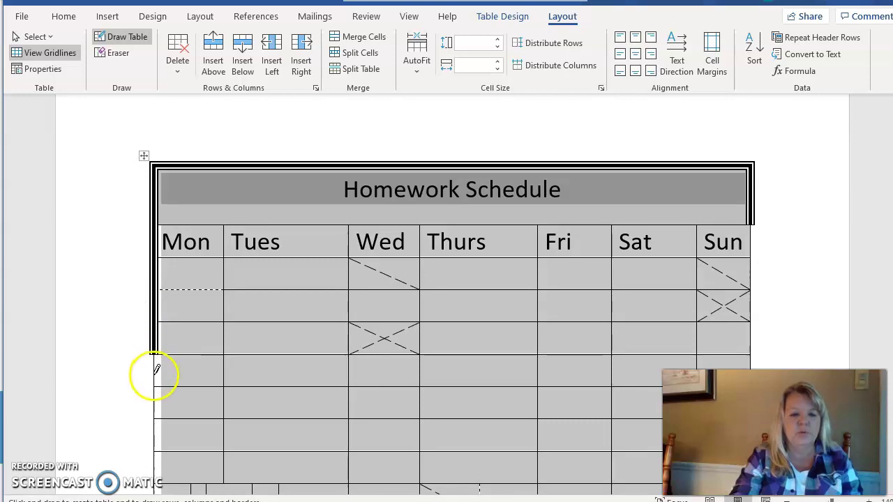
click(175, 385)
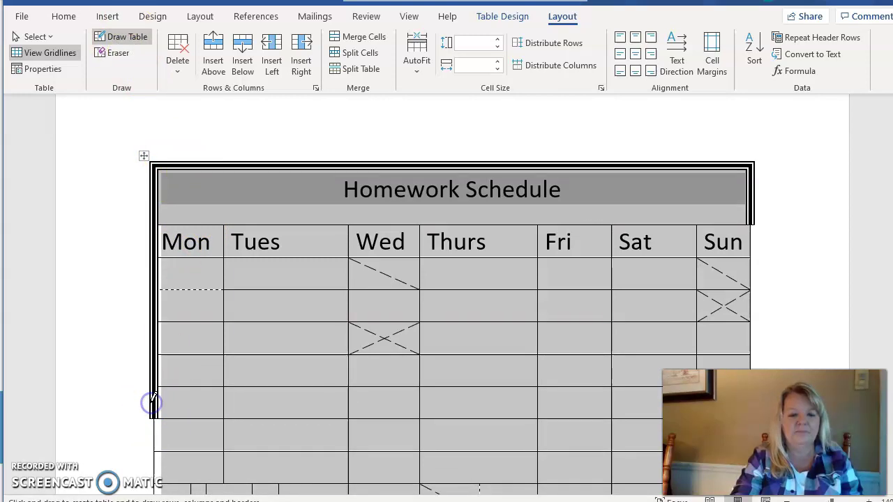
drag(156, 381, 158, 436)
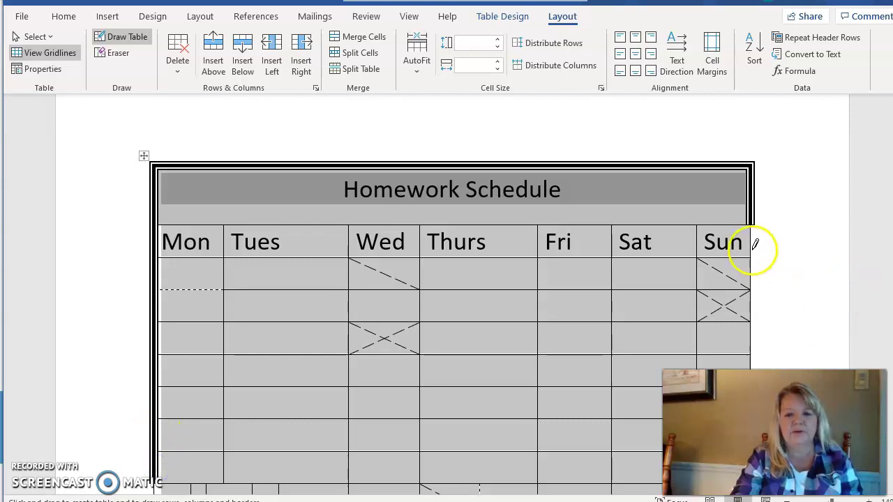
Extend the thick border down the outer edge of the Sun header and first blank row, and deselect the table.
drag(752, 226, 754, 272)
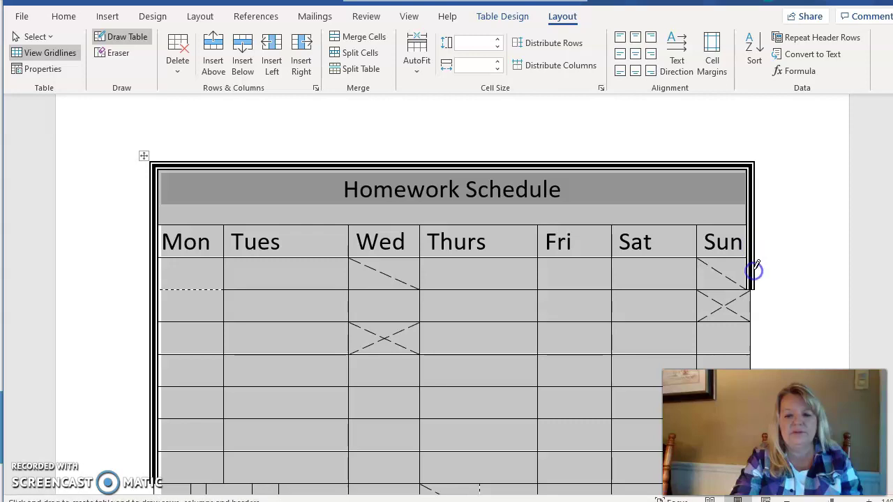
click(516, 340)
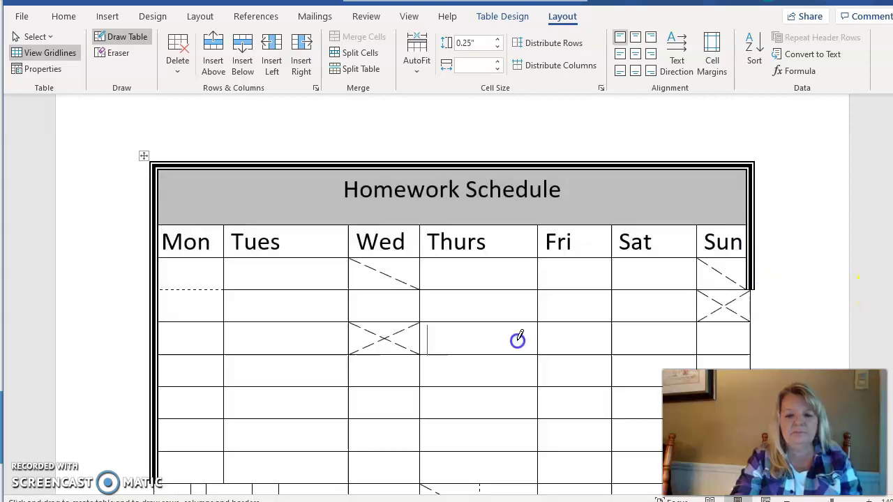
scroll(446, 293, down, 2)
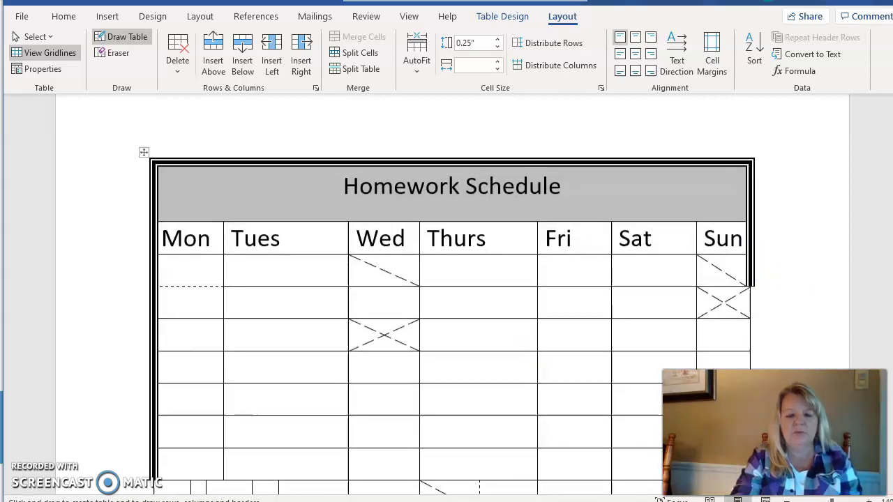
Leave Draw Table and use the Eraser to remove the horizontal lines between the blank Mon cells, merging them into one tall cell.
scroll(446, 293, up, 1)
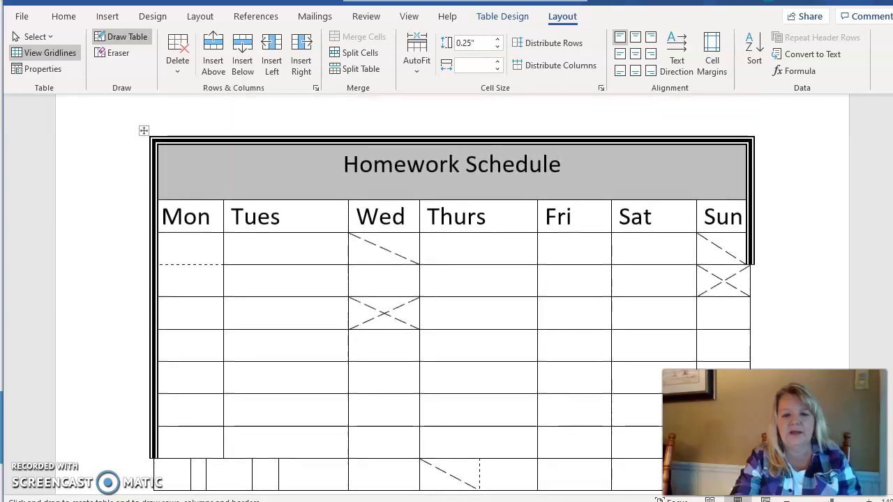
scroll(446, 293, down, 1)
scroll(447, 293, up, 1)
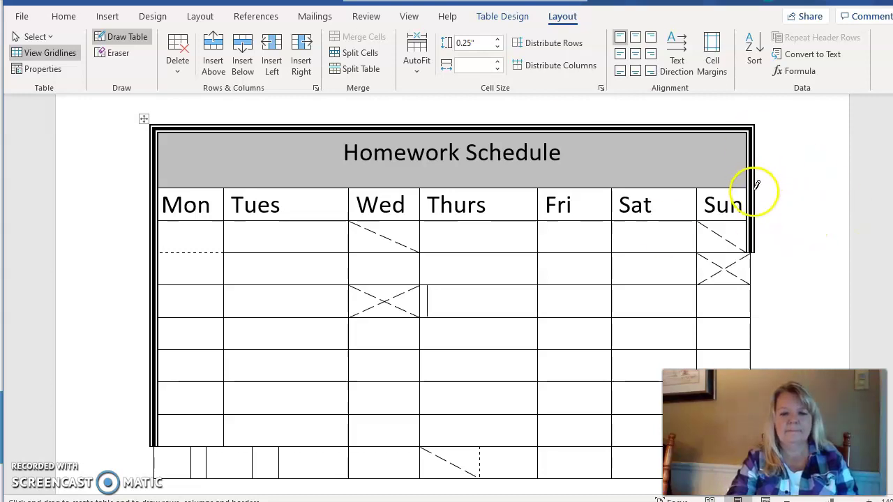
key(Escape)
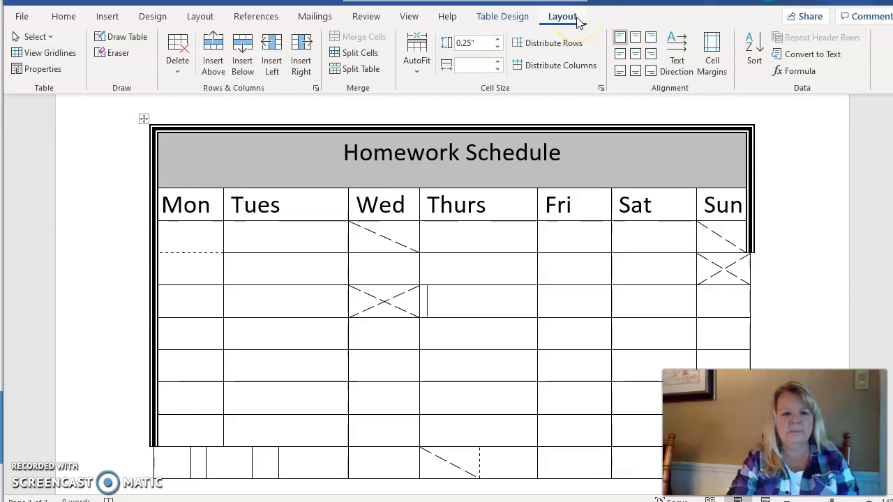
click(115, 53)
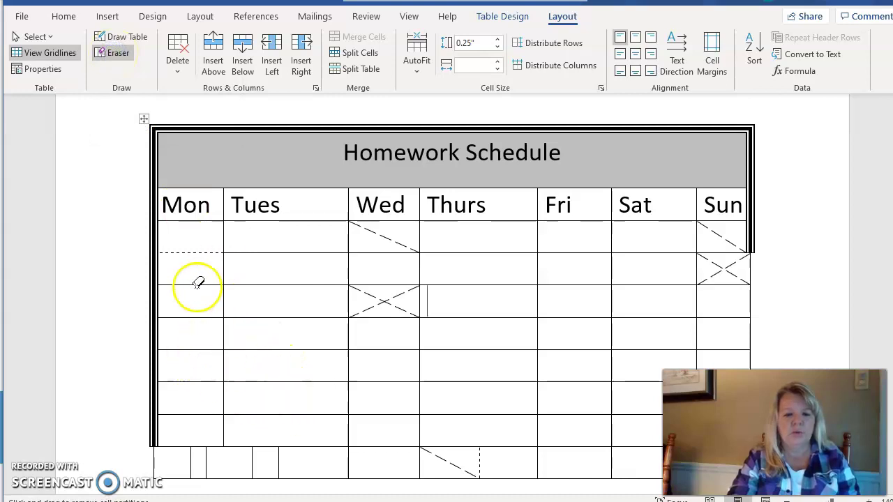
click(194, 252)
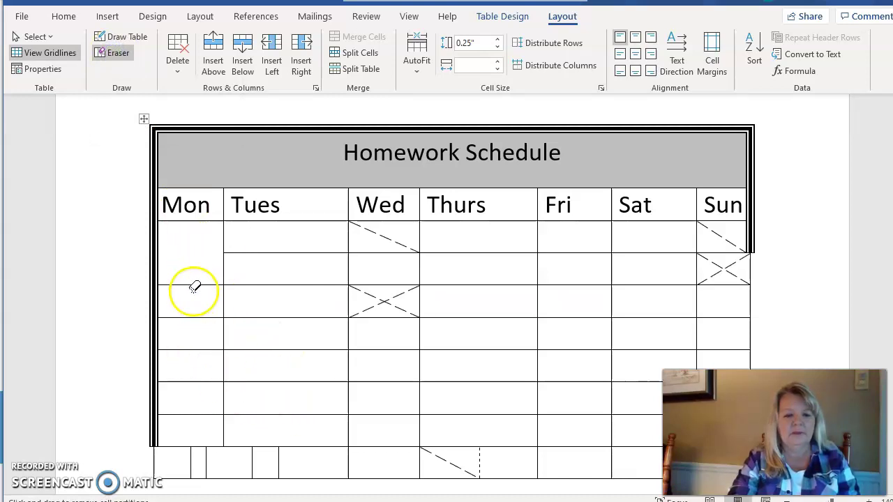
click(194, 286)
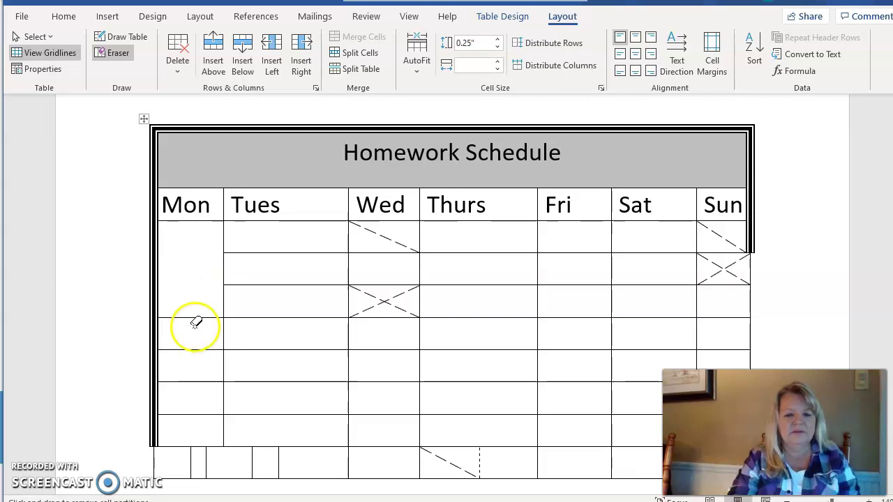
click(195, 317)
click(200, 358)
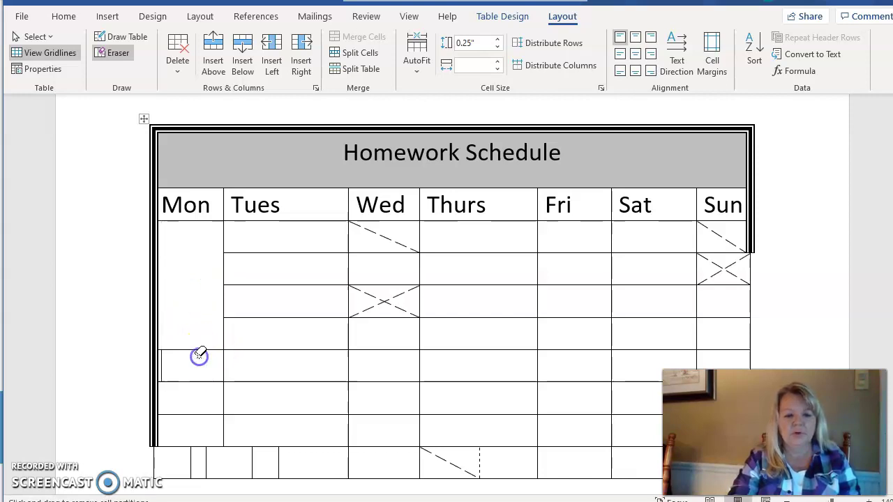
click(201, 349)
click(198, 383)
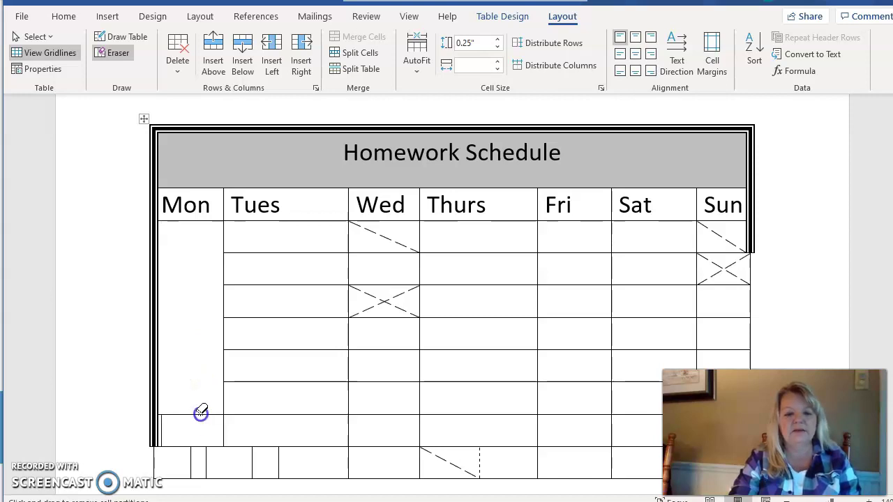
click(201, 415)
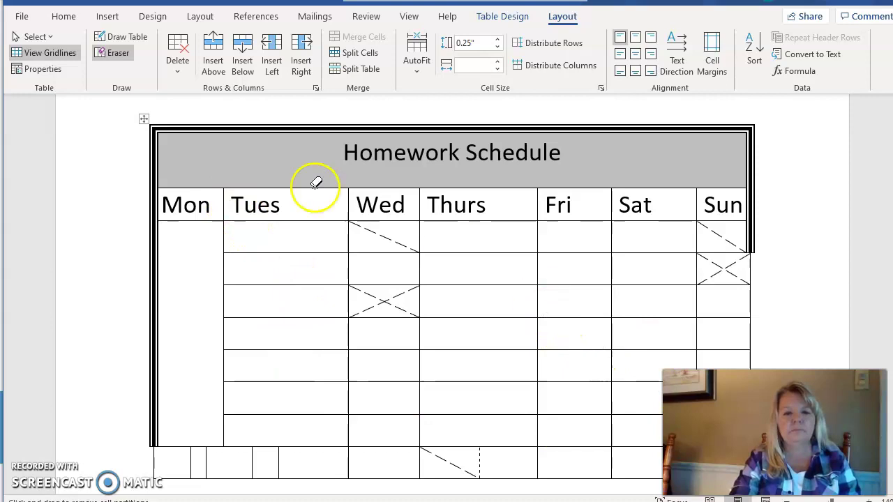
click(425, 345)
click(312, 164)
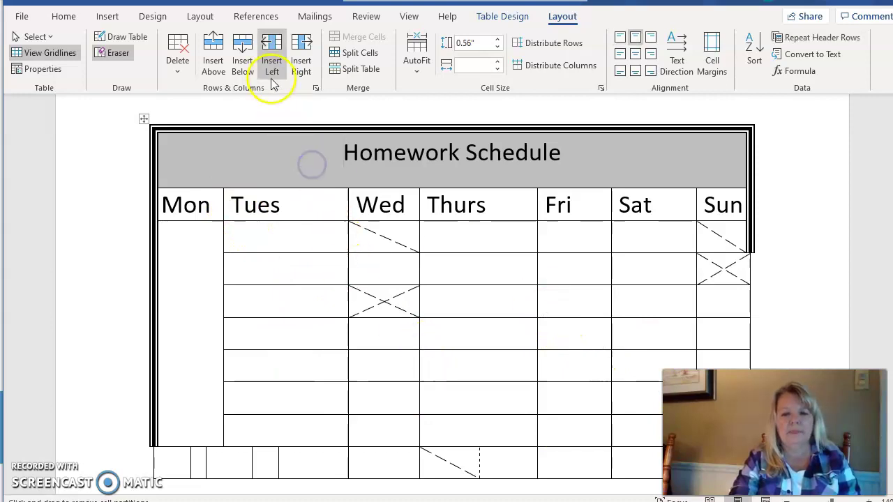
click(566, 19)
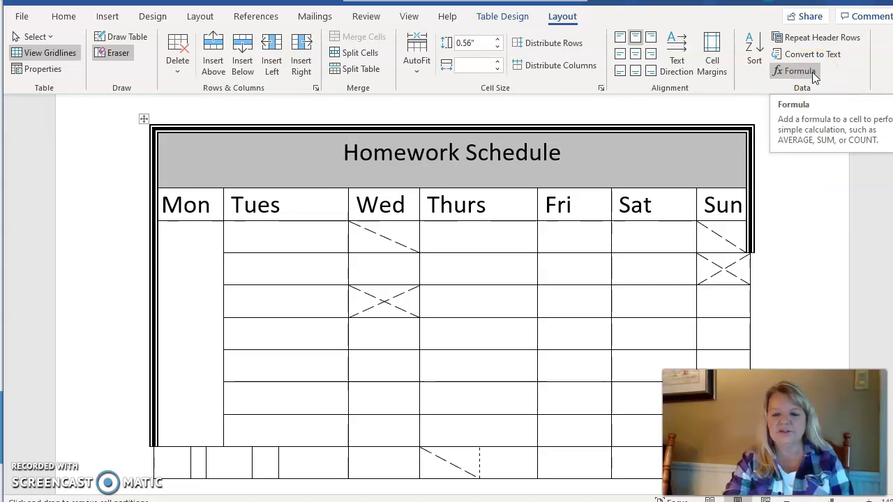
click(782, 74)
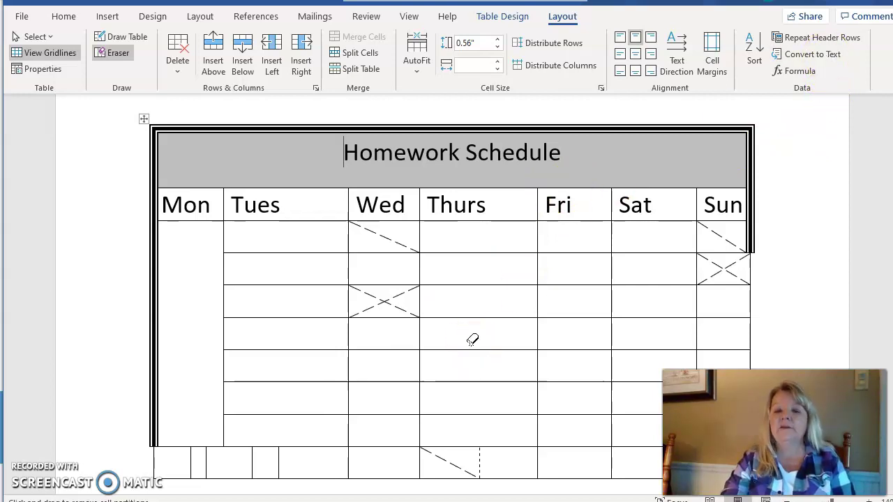
drag(277, 256, 419, 241)
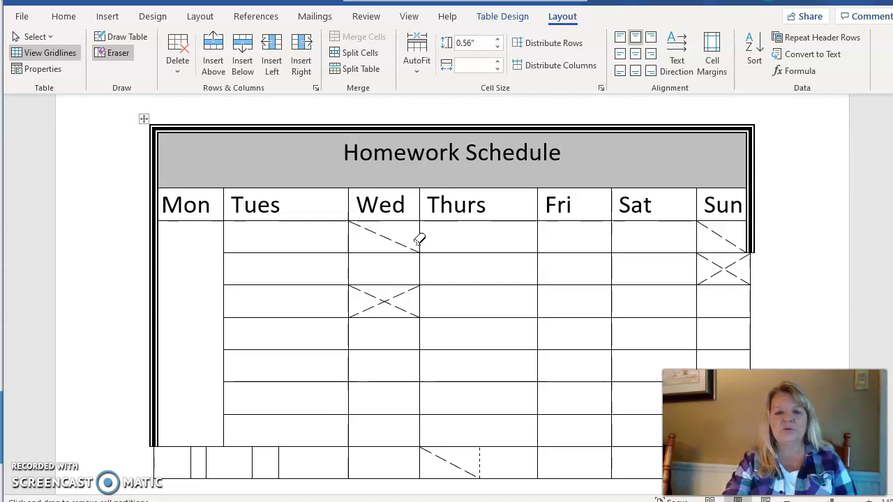
Erase the line between the first two blank Thurs cells and turn the Eraser off.
click(504, 17)
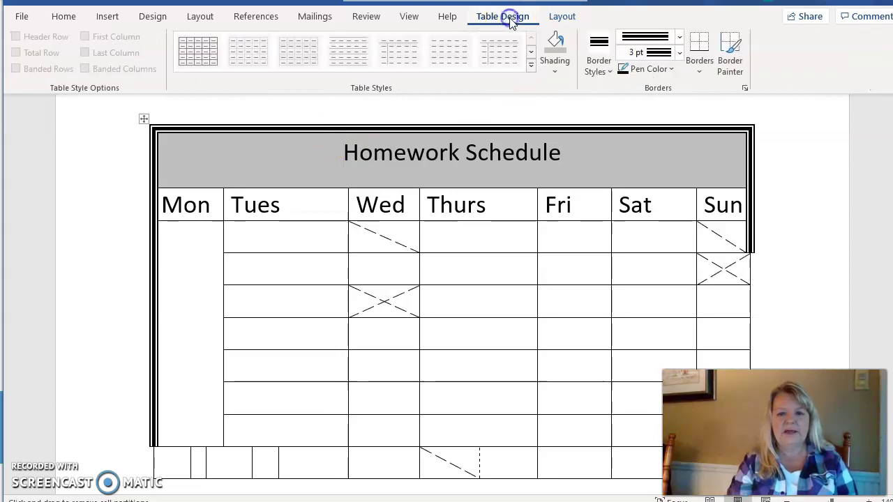
click(447, 251)
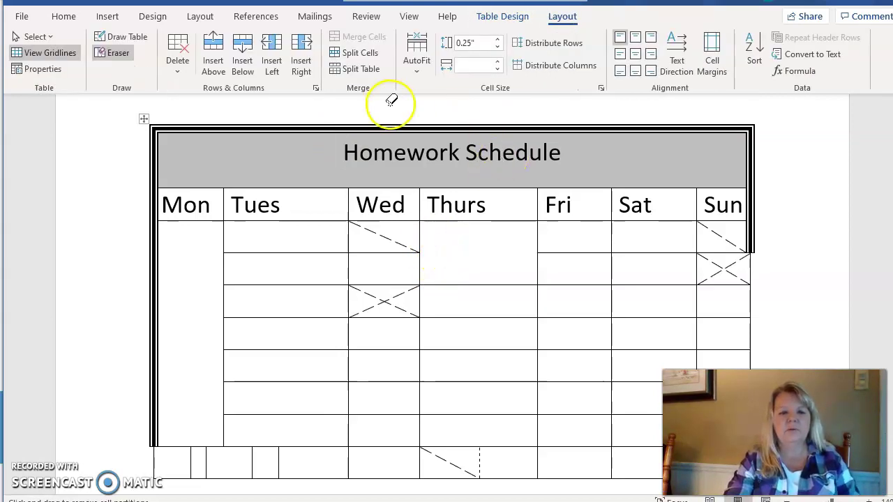
click(106, 56)
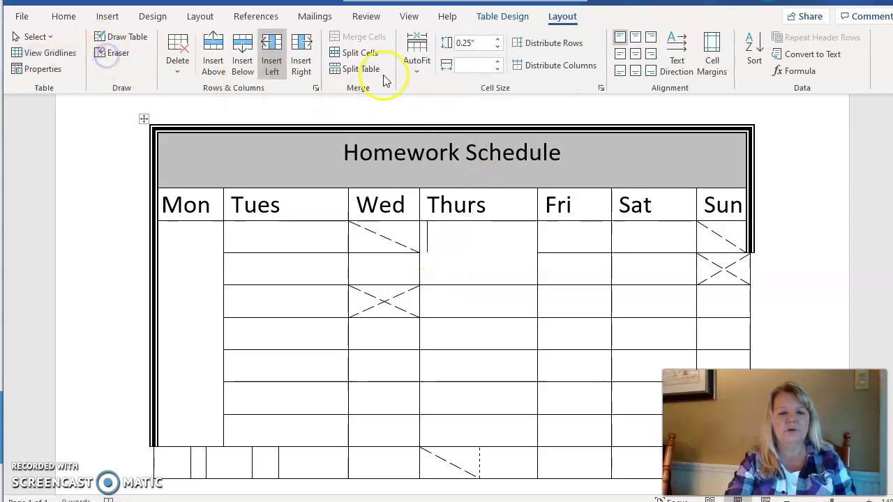
Try the orange and blue solid-header banded grid styles on the Homework Schedule table, and apply the green version.
click(501, 17)
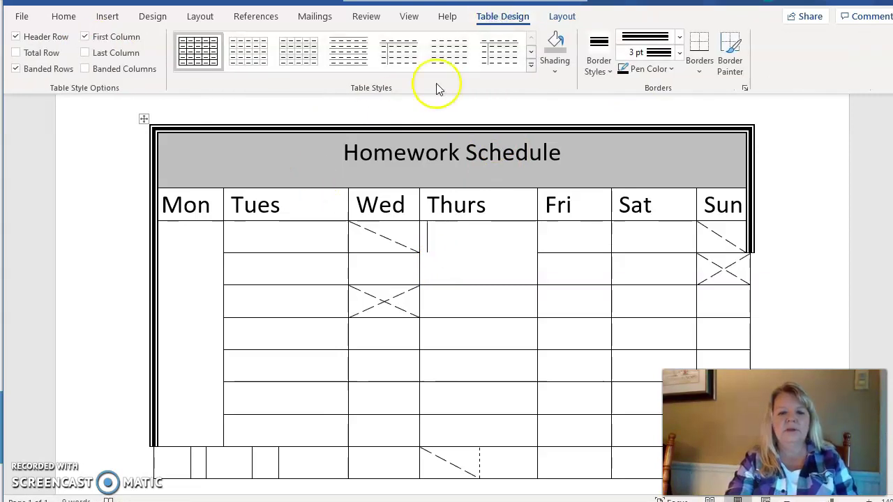
click(531, 65)
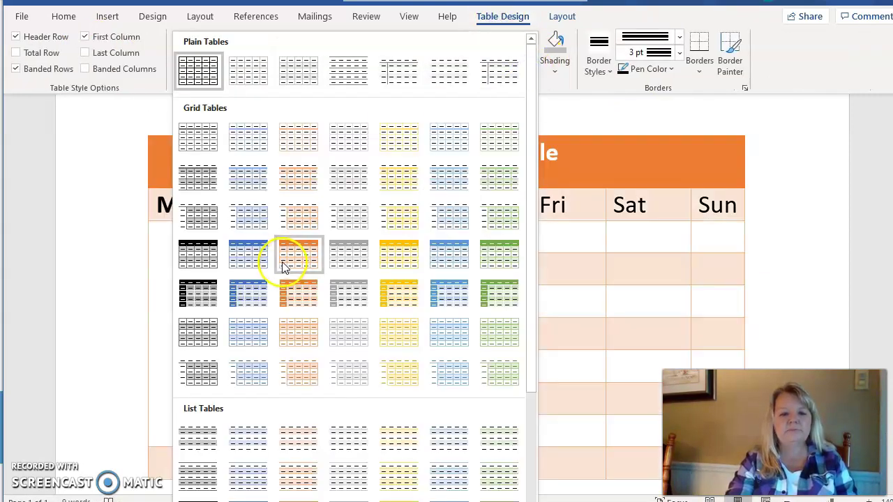
click(289, 258)
click(490, 296)
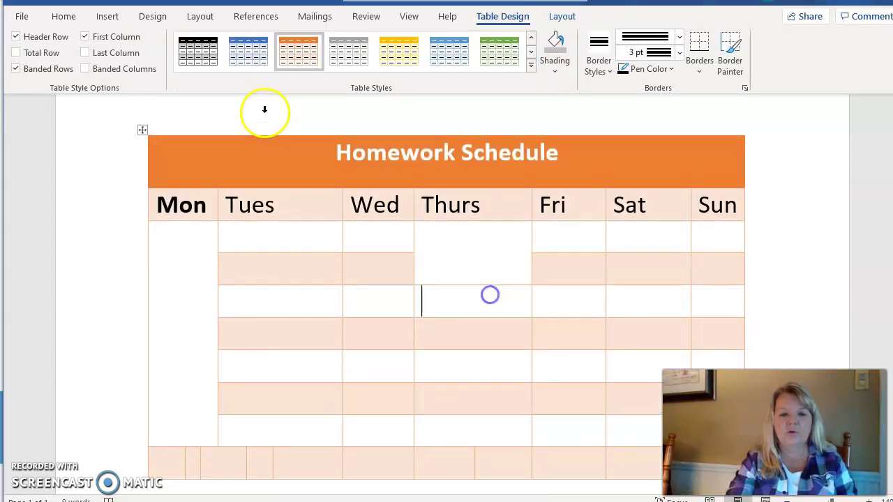
click(237, 60)
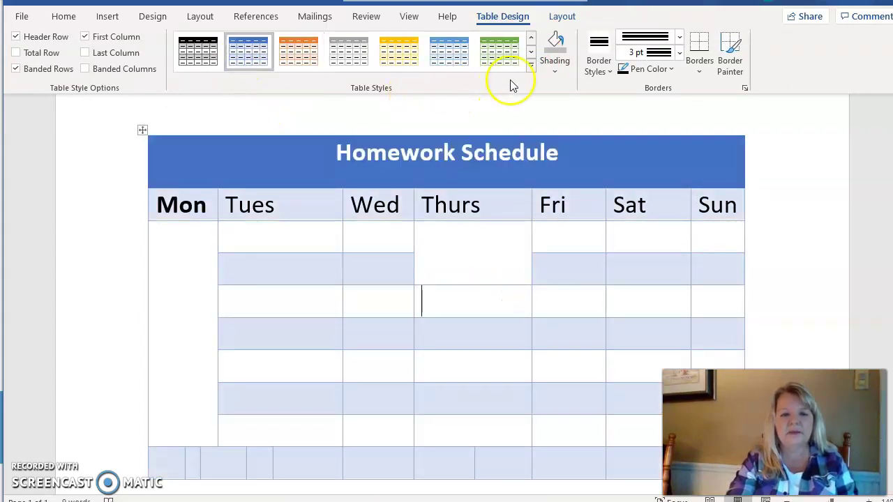
click(513, 59)
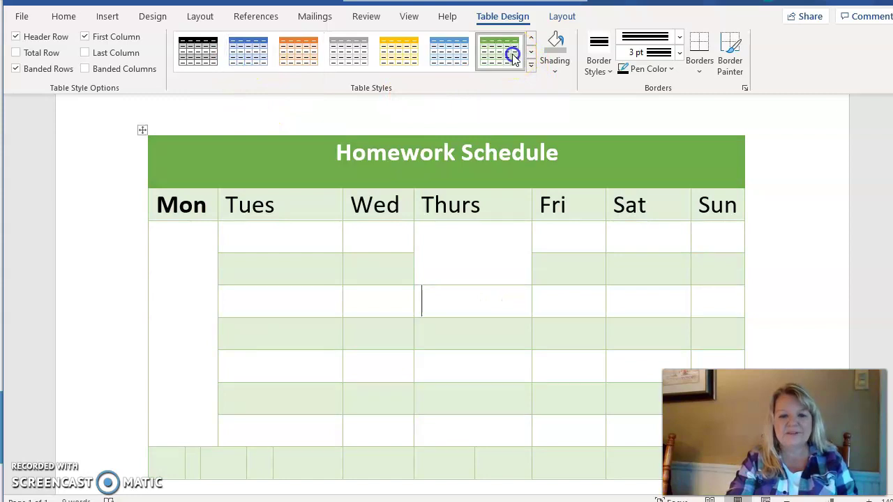
click(489, 409)
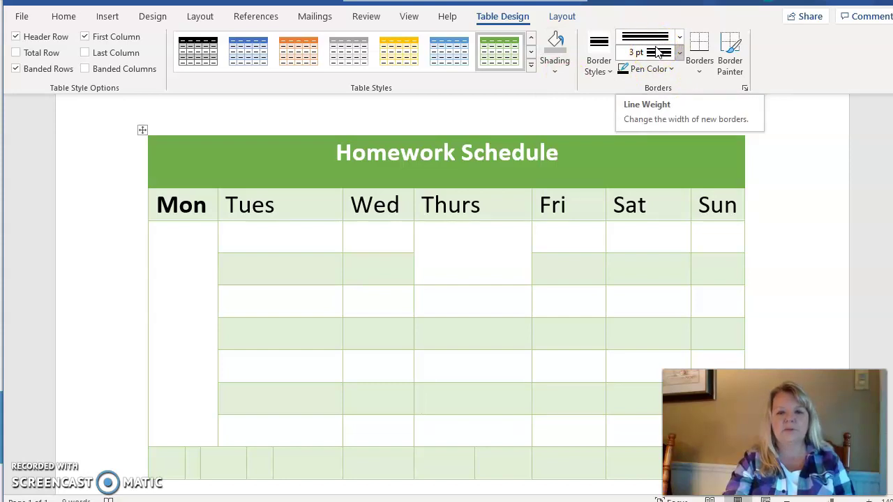
click(562, 17)
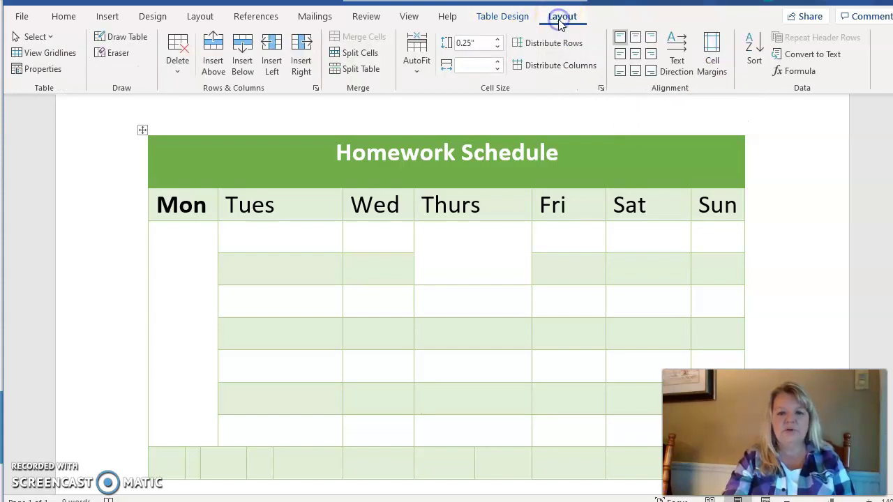
click(519, 18)
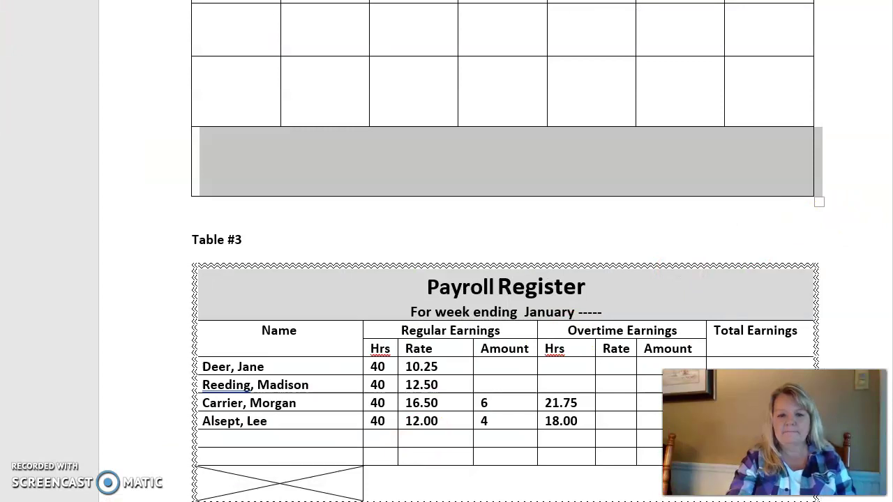
Review the Tables assignment document, examining the layout and borders of the DVD price list, My To-Do List and Payroll Register tables.
scroll(502, 251, up, 10)
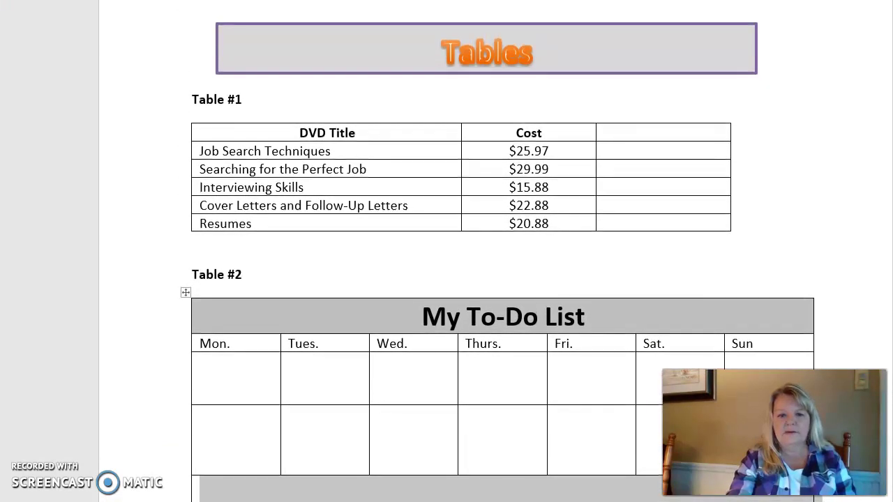
scroll(502, 251, down, 1)
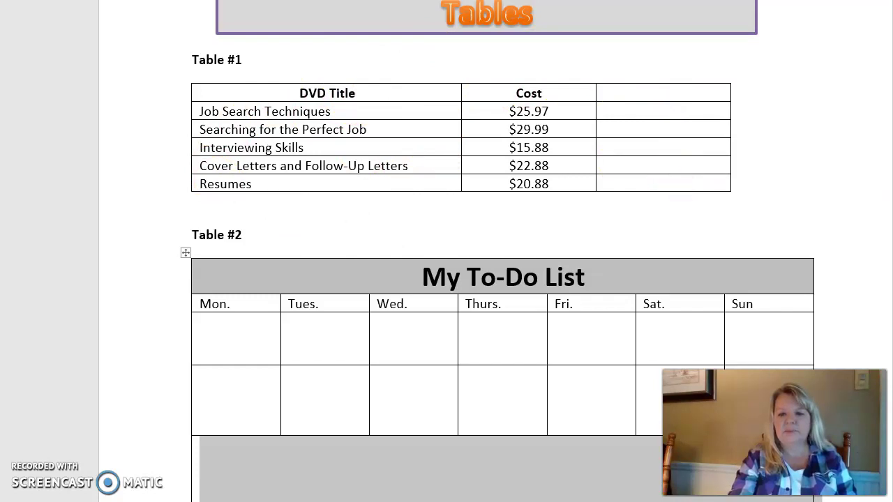
scroll(441, 199, down, 4)
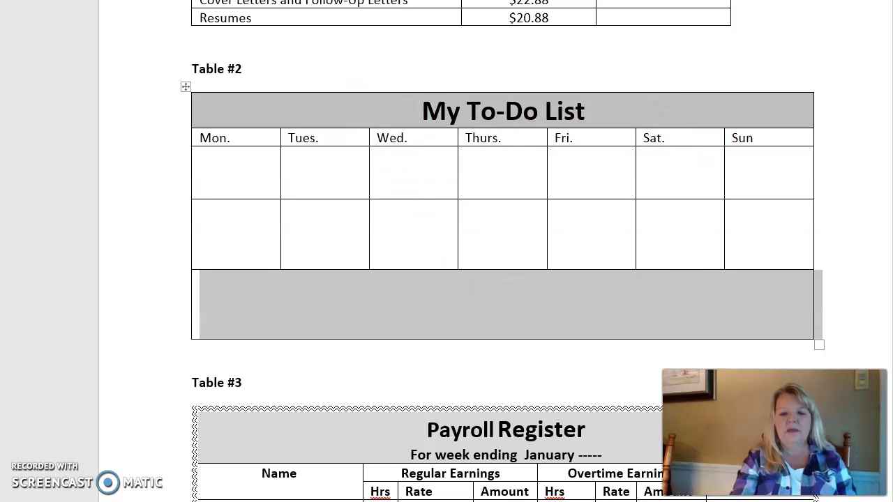
scroll(503, 305, down, 4)
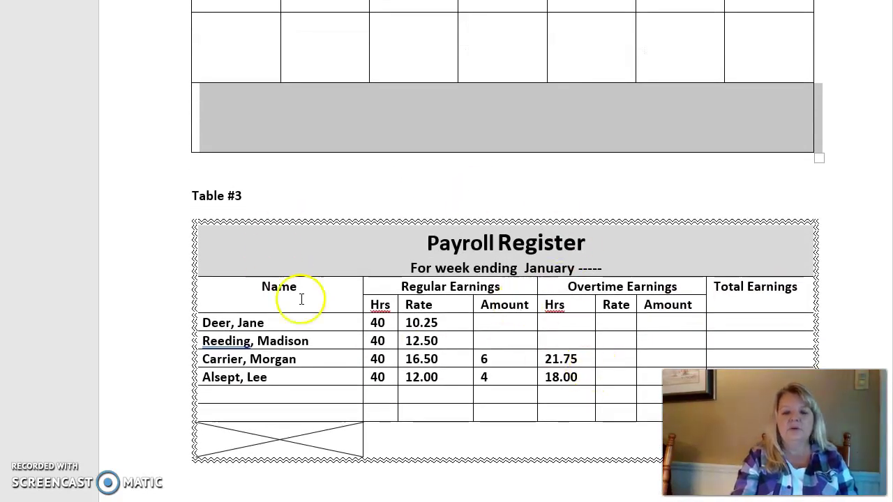
click(388, 305)
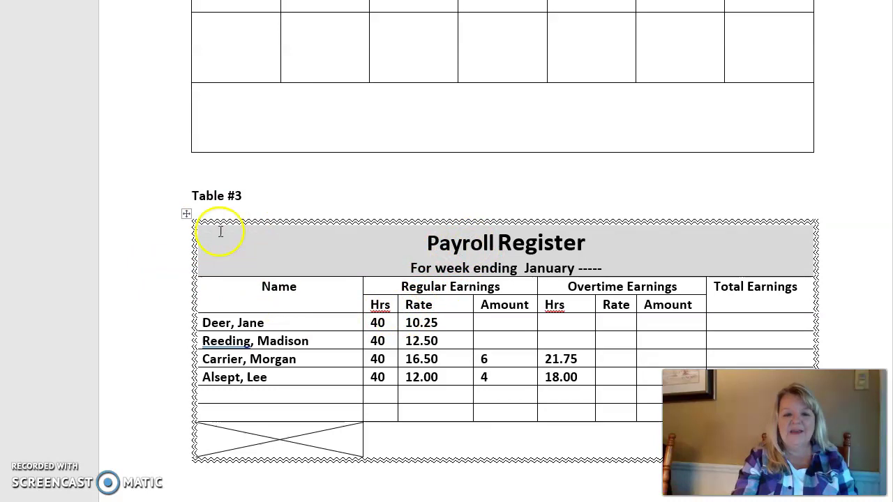
click(196, 263)
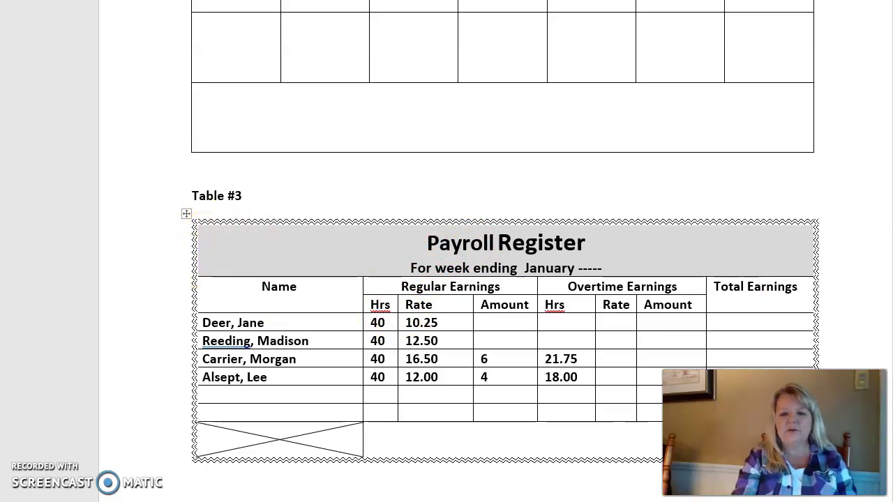
scroll(500, 252, up, 9)
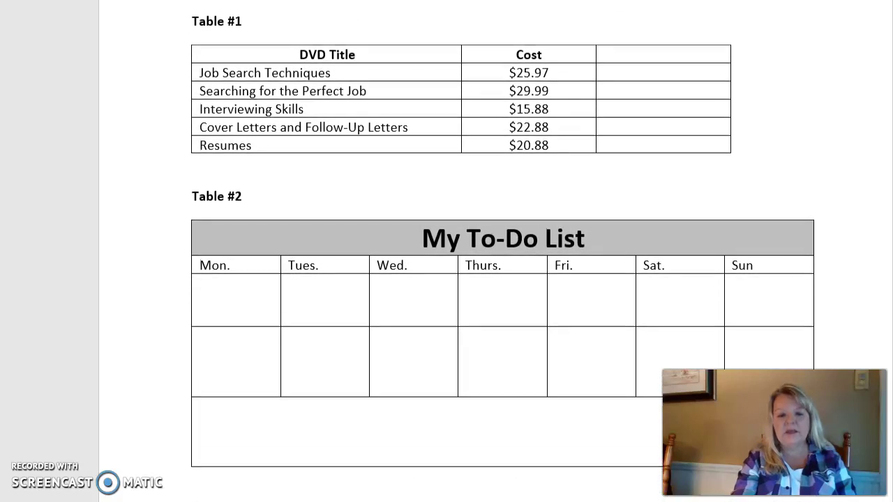
scroll(500, 251, up, 1)
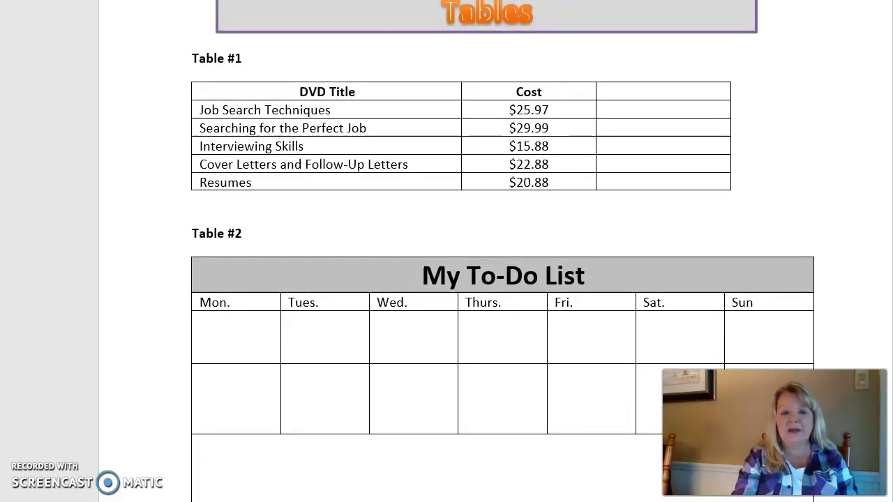
scroll(500, 251, up, 2)
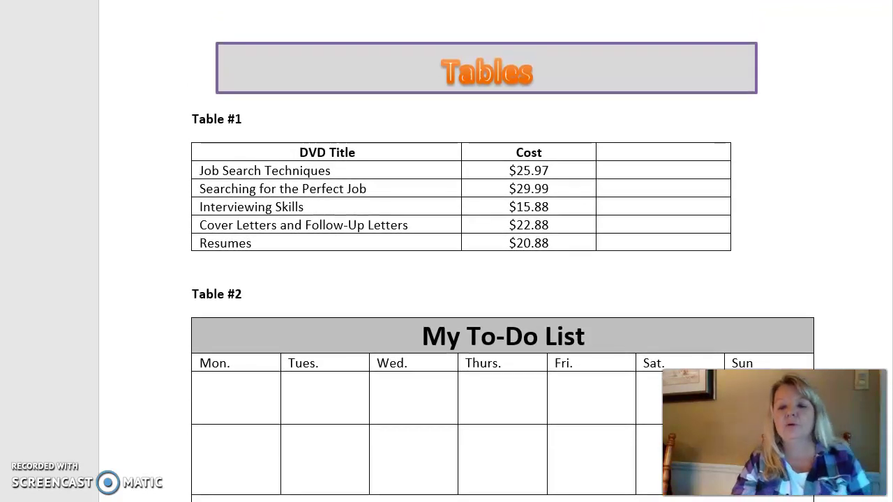